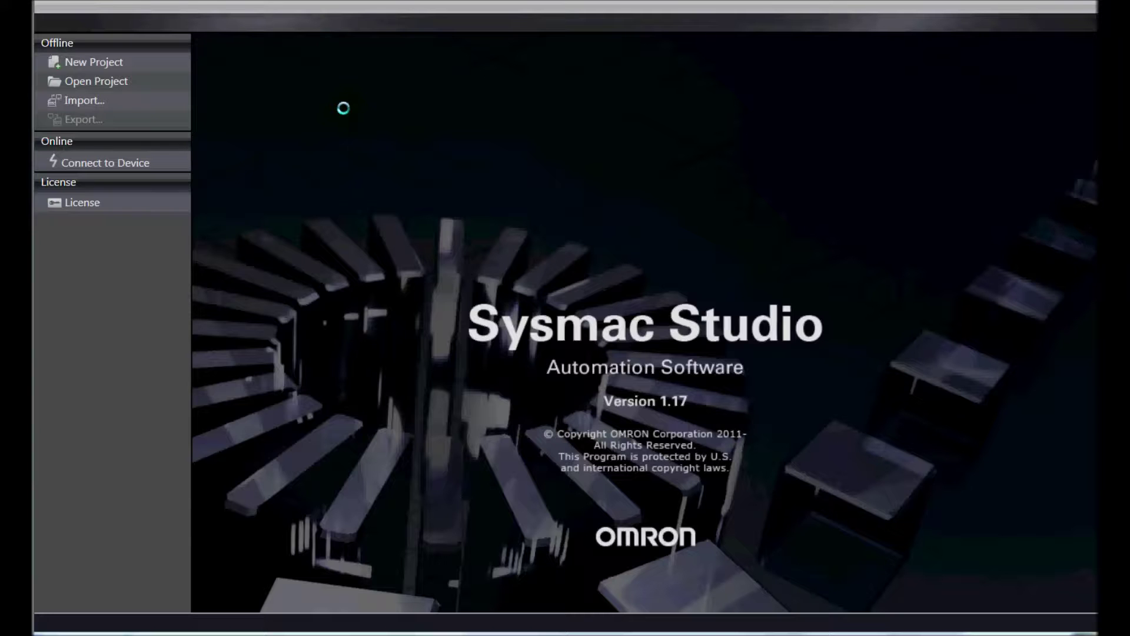
# - Create project 'NX1P2 with Analog Module' for an NX1P2-9024DT1 controller, version 1.13
pyautogui.click(97, 64)
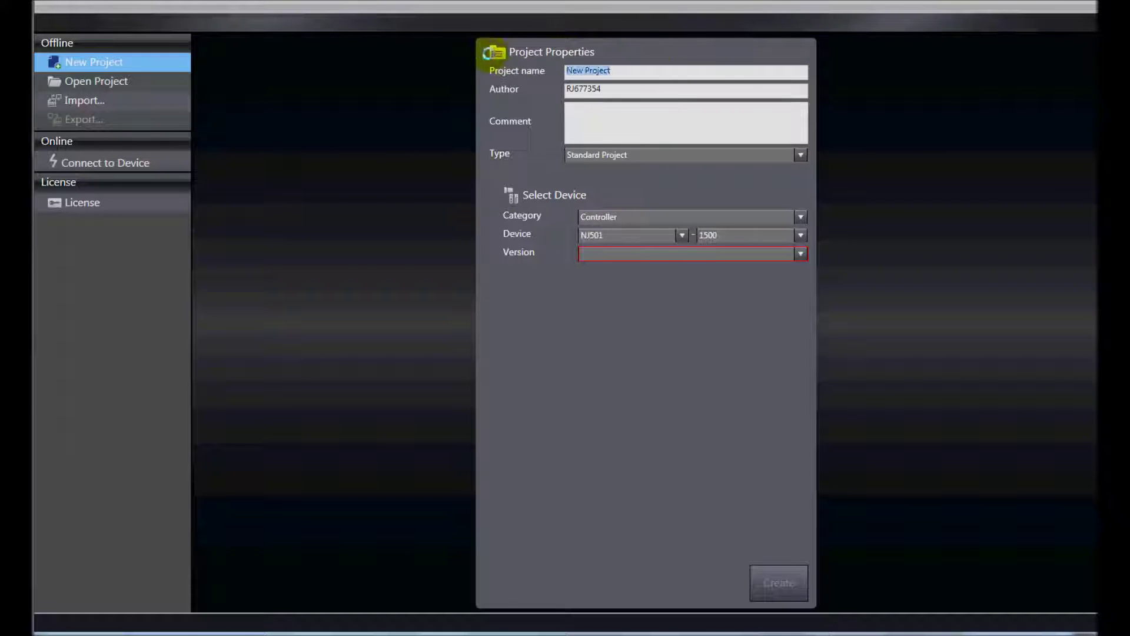
pyautogui.write('NX')
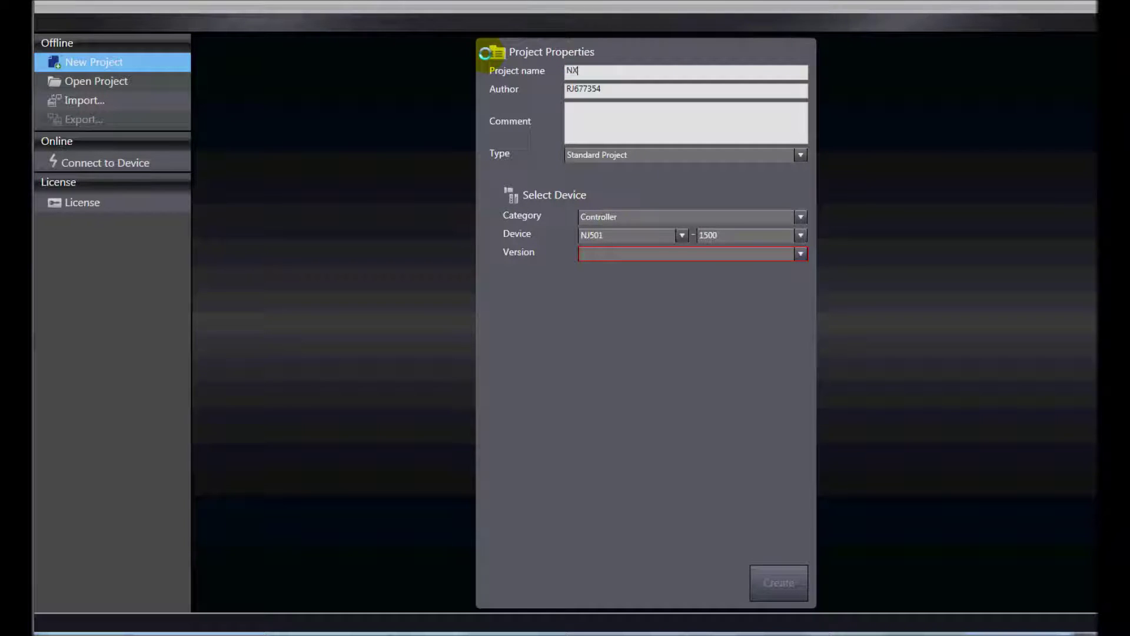
pyautogui.write('1P2 with Analog Module')
pyautogui.click(680, 234)
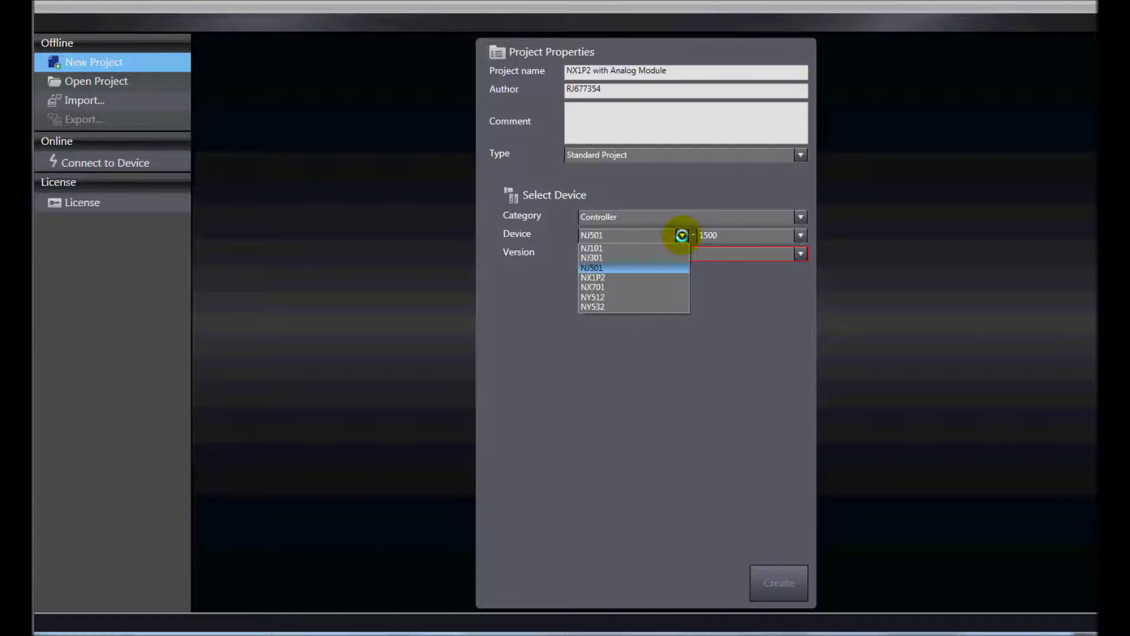
pyautogui.click(651, 278)
pyautogui.click(799, 235)
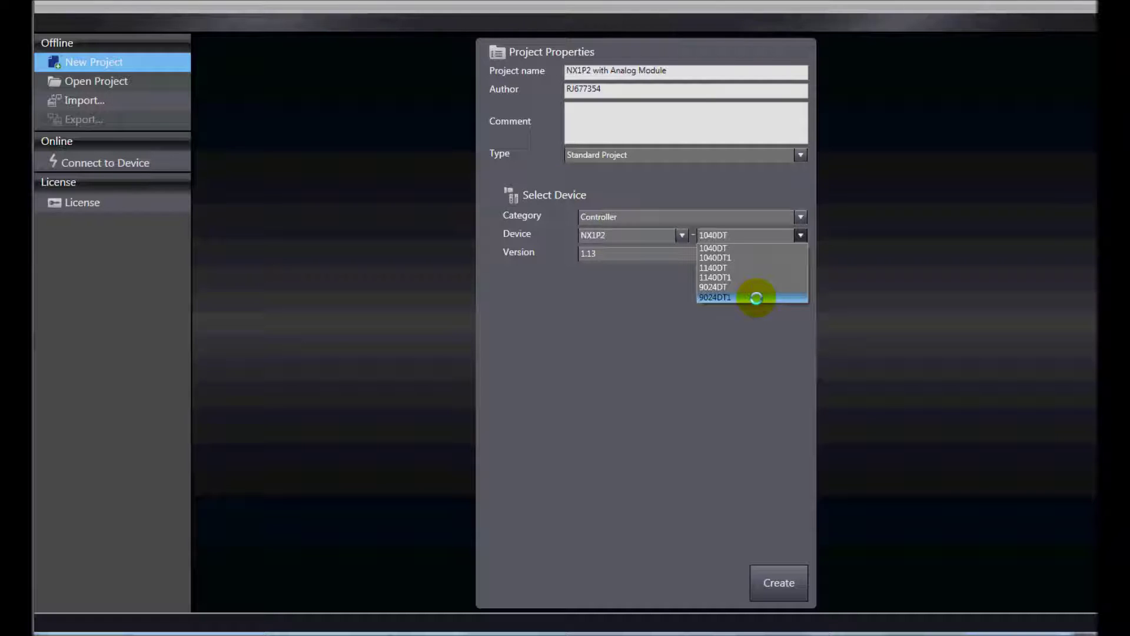
pyautogui.click(756, 297)
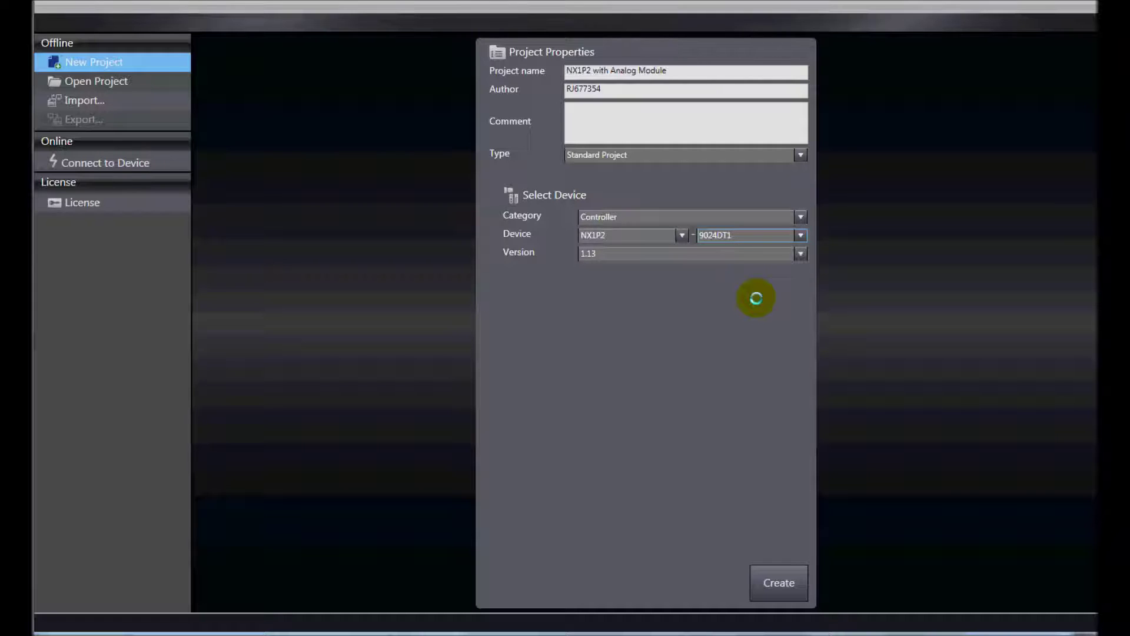
pyautogui.click(771, 583)
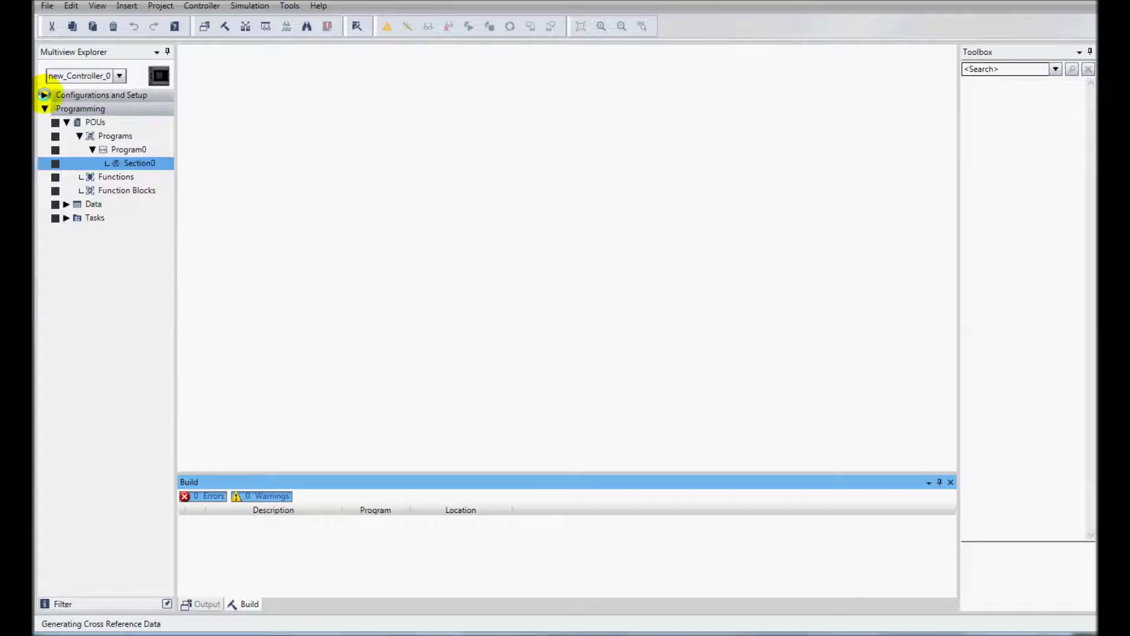
# - In Controller Setup's Option Board Settings, set option board 1 to NX1W-MAB221
pyautogui.click(44, 95)
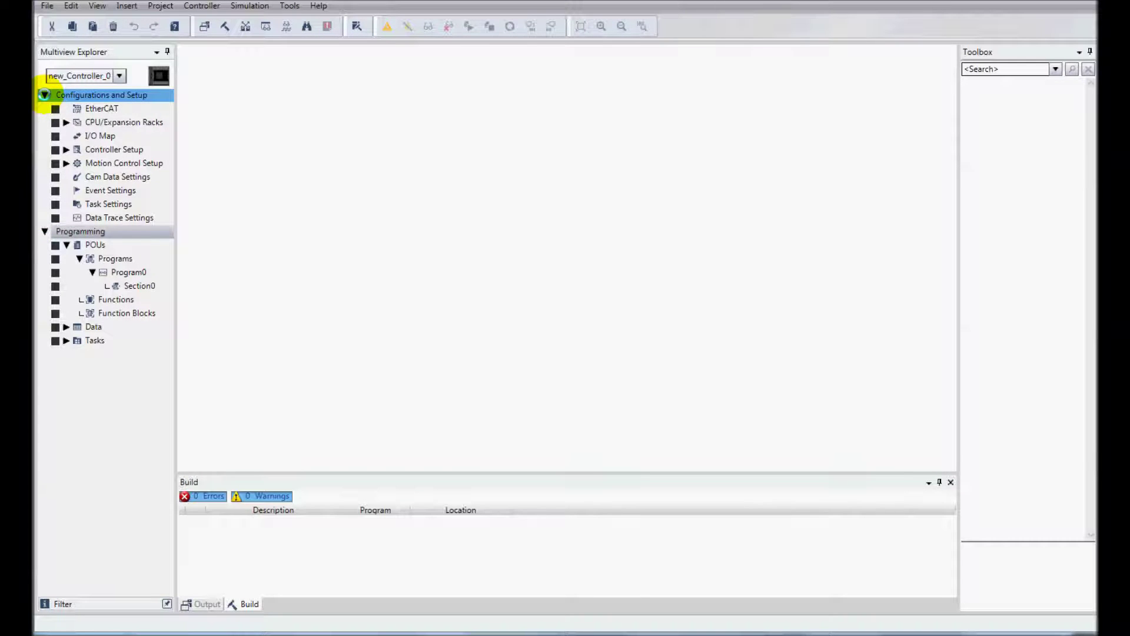
pyautogui.click(66, 150)
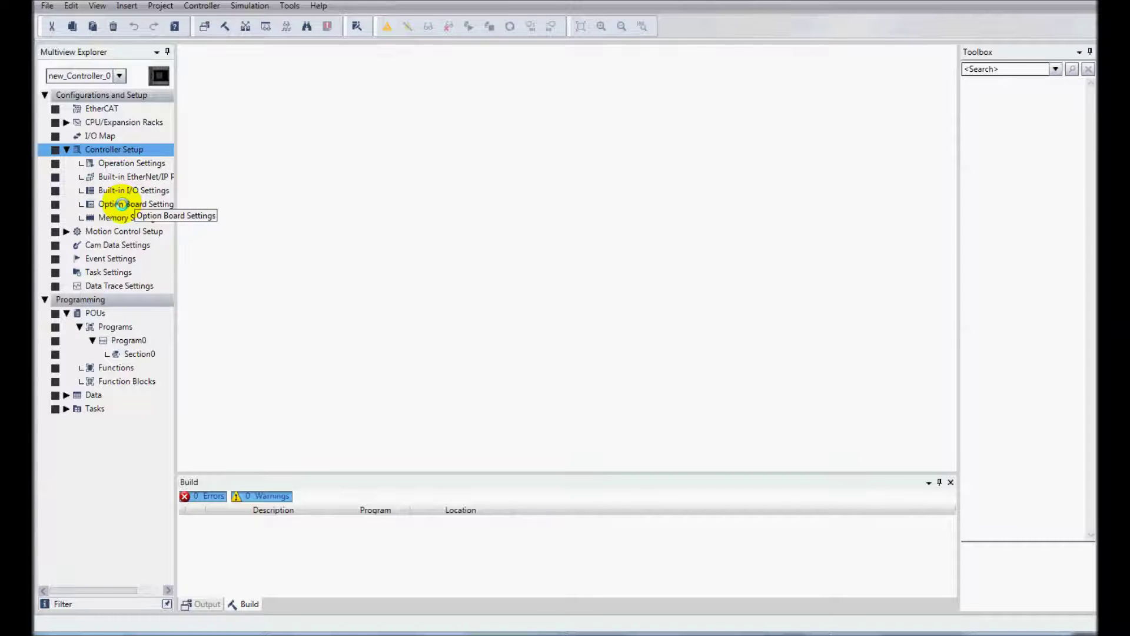
pyautogui.doubleClick(122, 205)
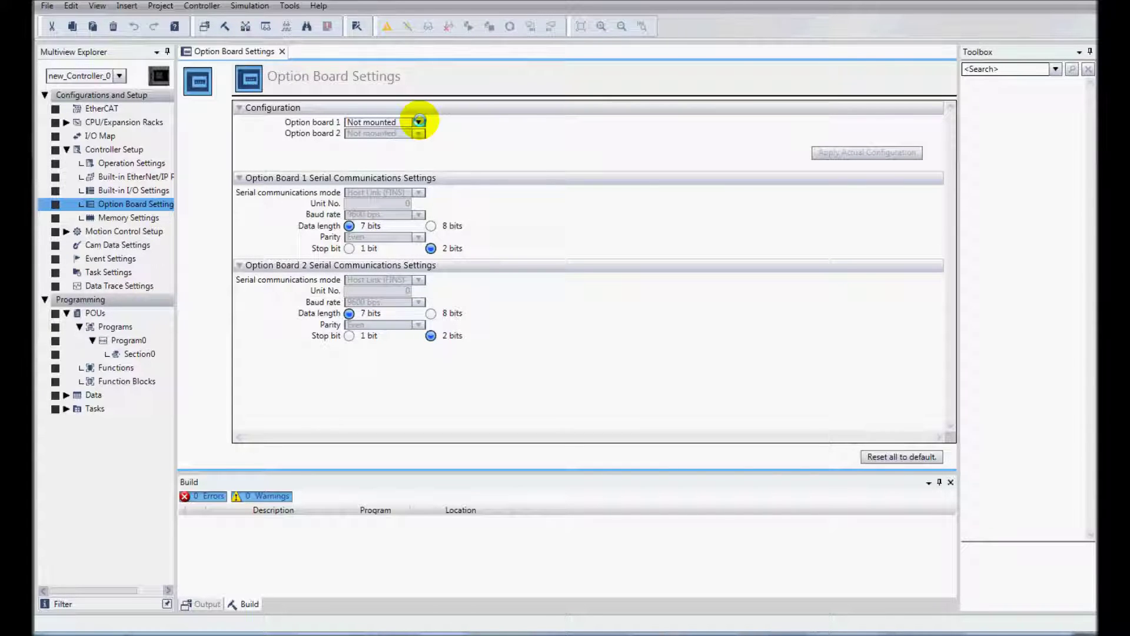
pyautogui.click(418, 121)
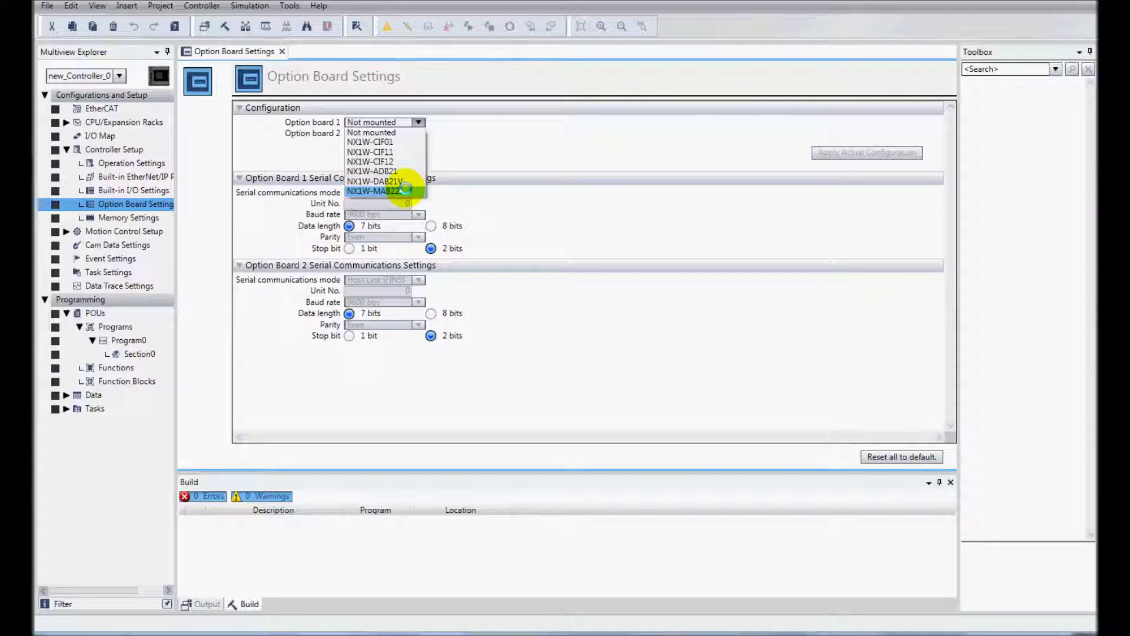
pyautogui.click(406, 189)
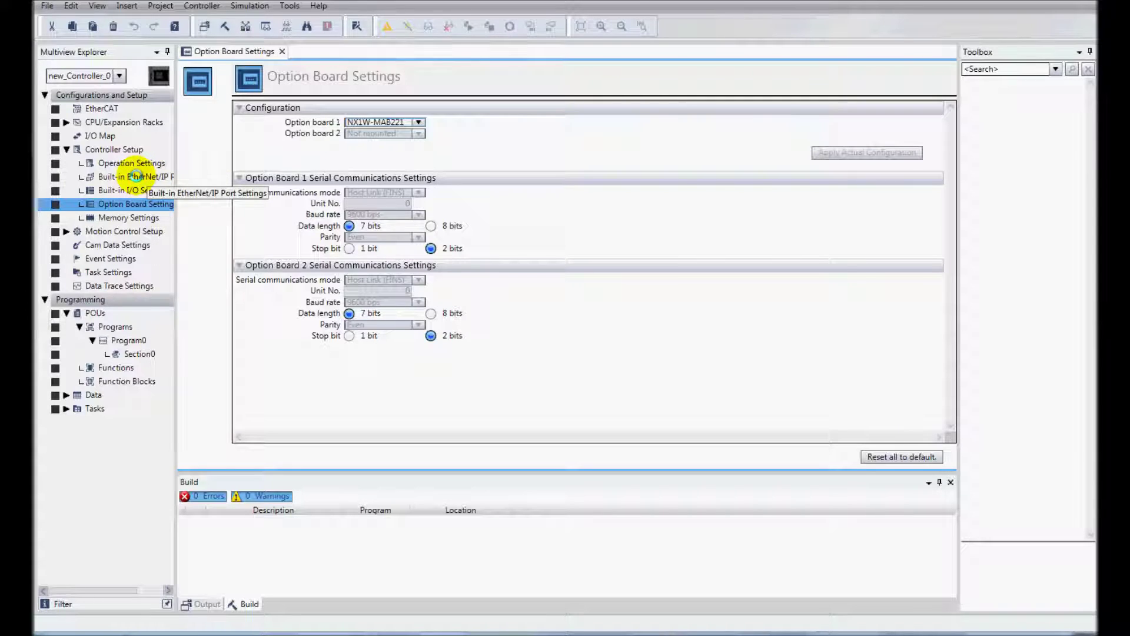
# - Check the built-in EtherNet/IP port's IP address 192.168.250.1, then open the I/O Map
pyautogui.doubleClick(136, 177)
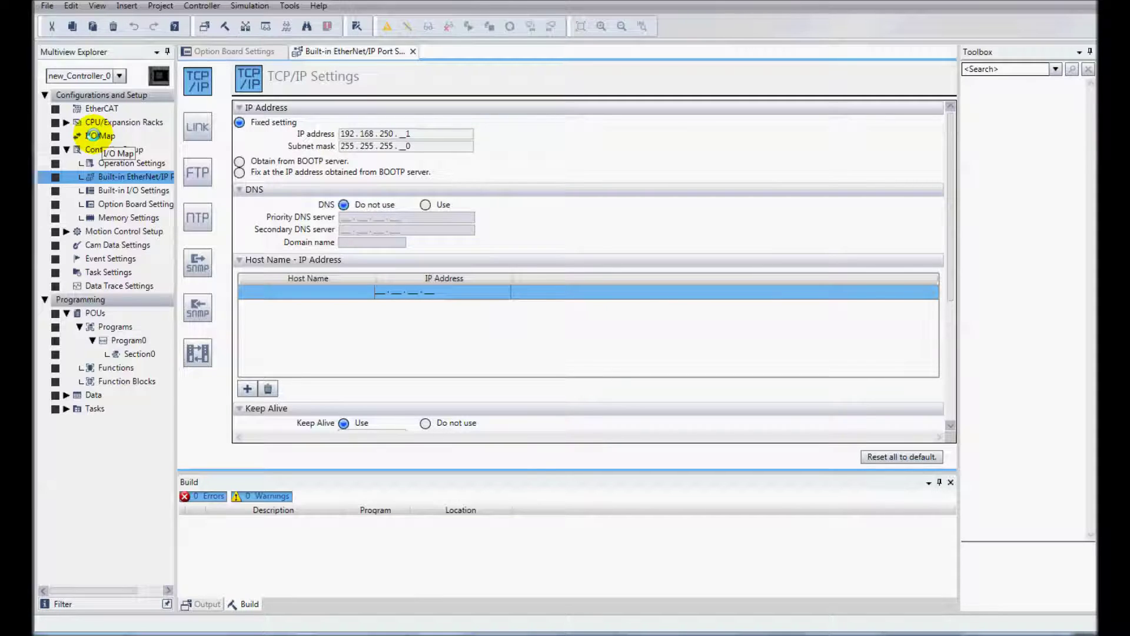
pyautogui.click(93, 136)
pyautogui.doubleClick(93, 136)
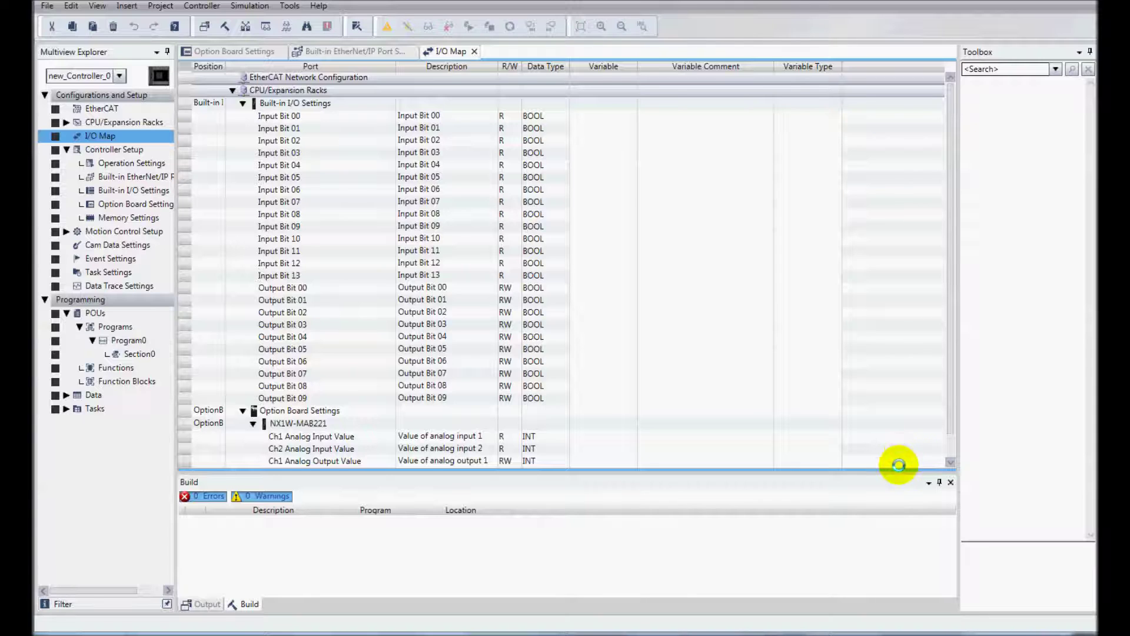
# - Enlarge the I/O Map and create device variables for all Built-in I/O bits
pyautogui.moveTo(898, 470); pyautogui.dragTo(891, 539)
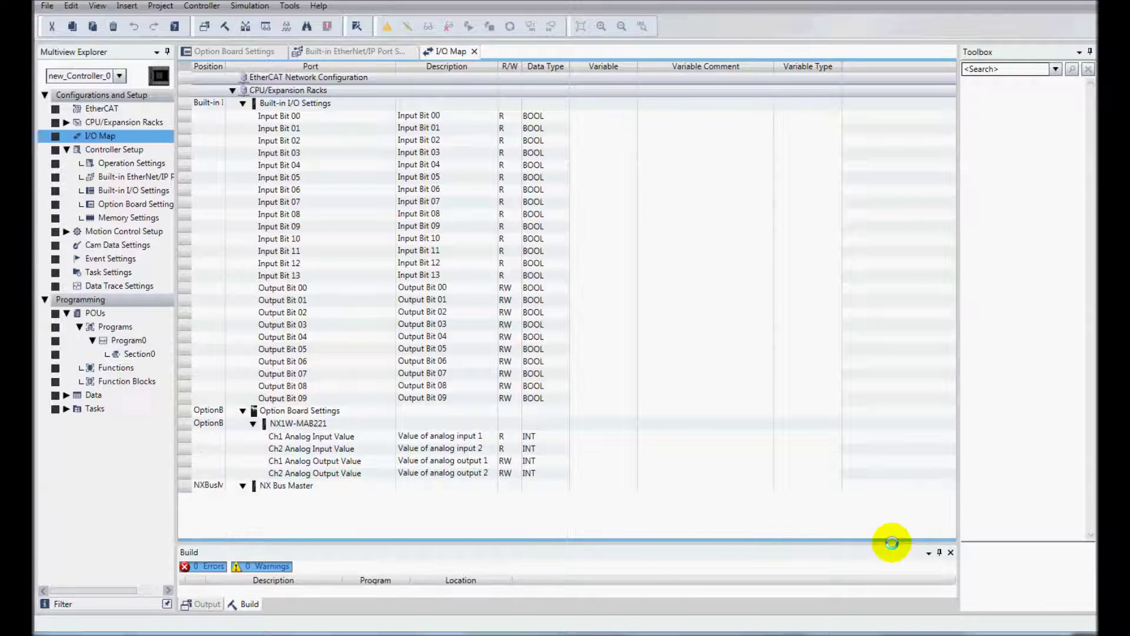
pyautogui.click(713, 200)
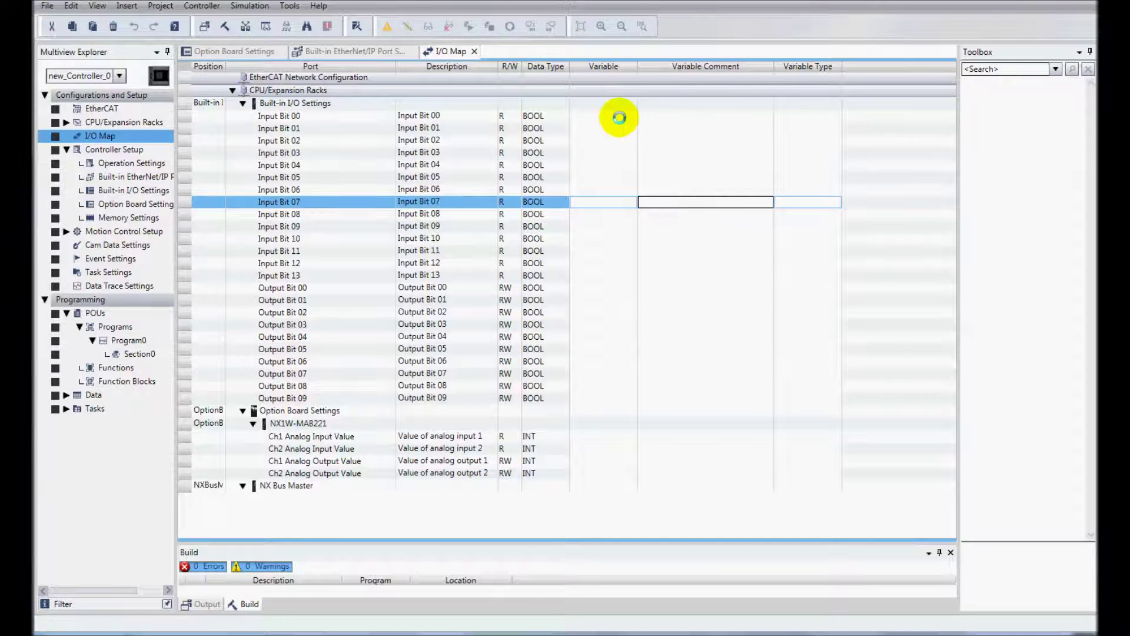
pyautogui.click(475, 103)
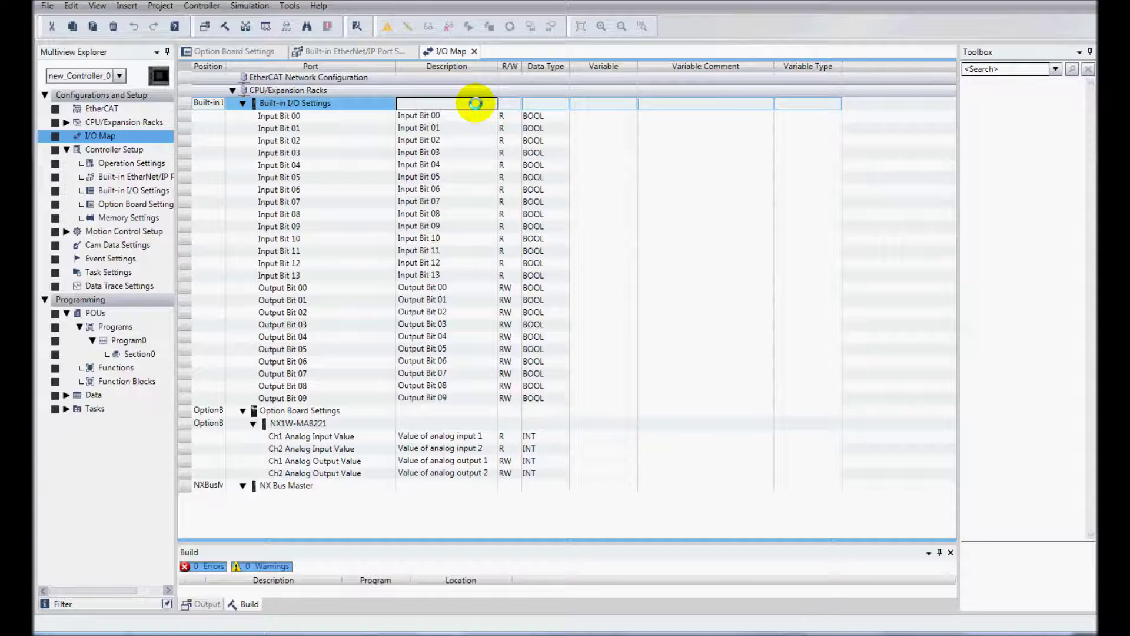
pyautogui.rightClick(475, 103)
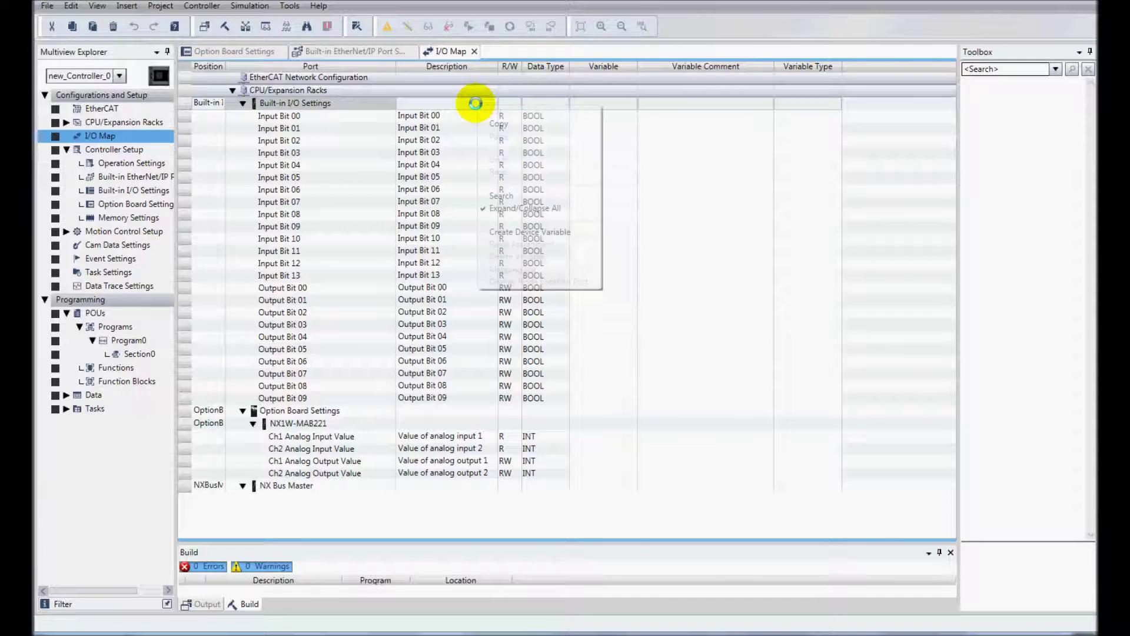
pyautogui.click(538, 232)
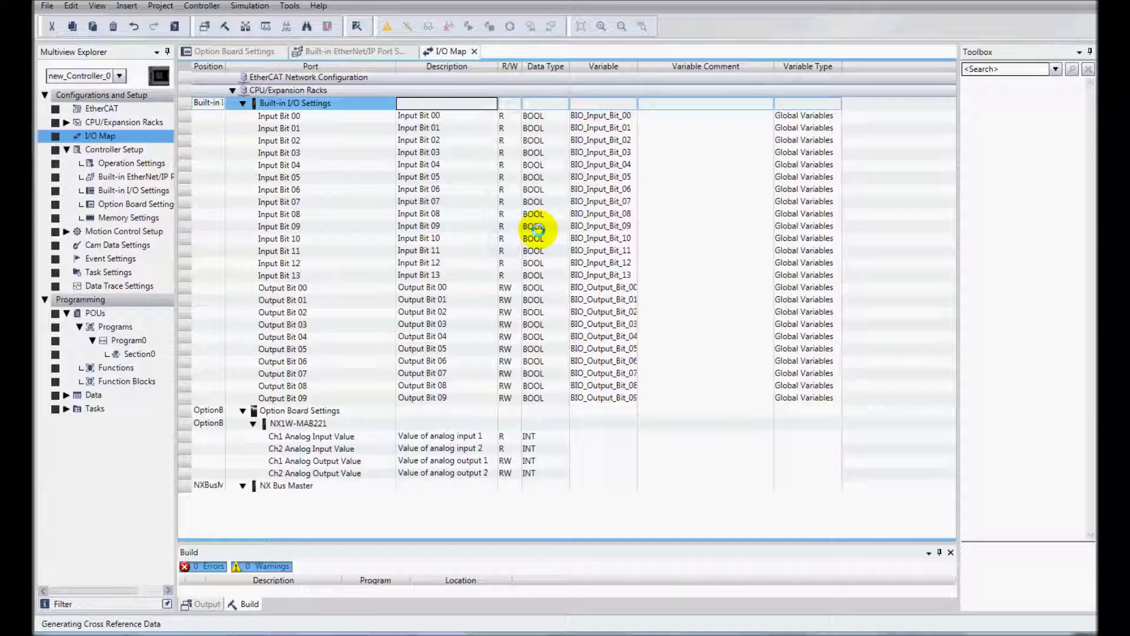
pyautogui.doubleClick(638, 66)
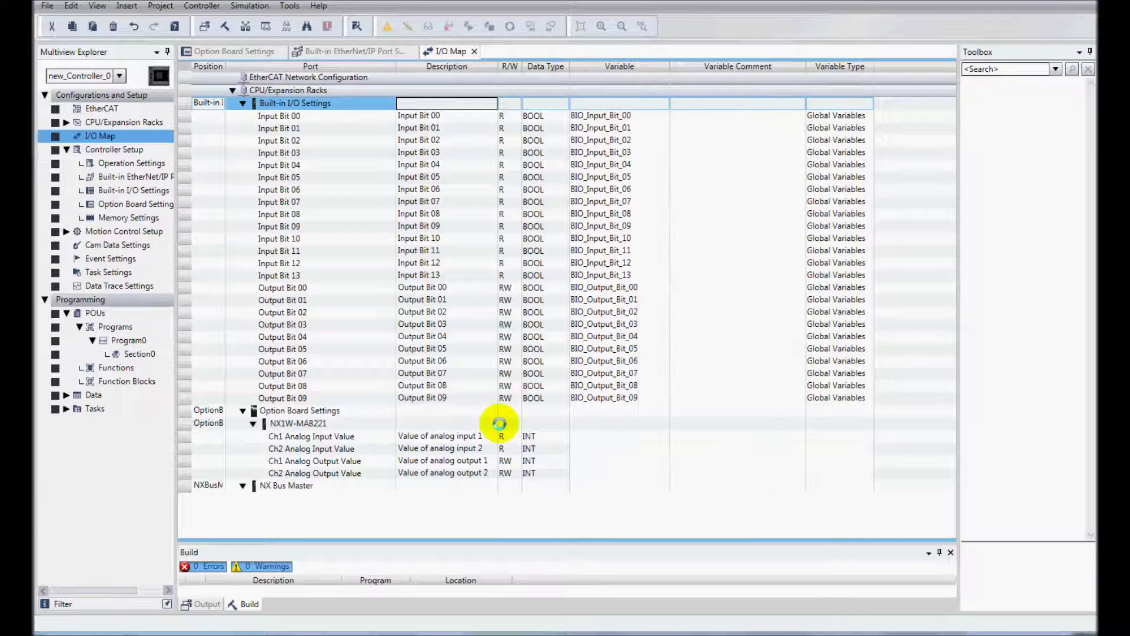
# - Create device variables for the NX1W-MAB221 analog channels and widen the Variable column
pyautogui.rightClick(532, 421)
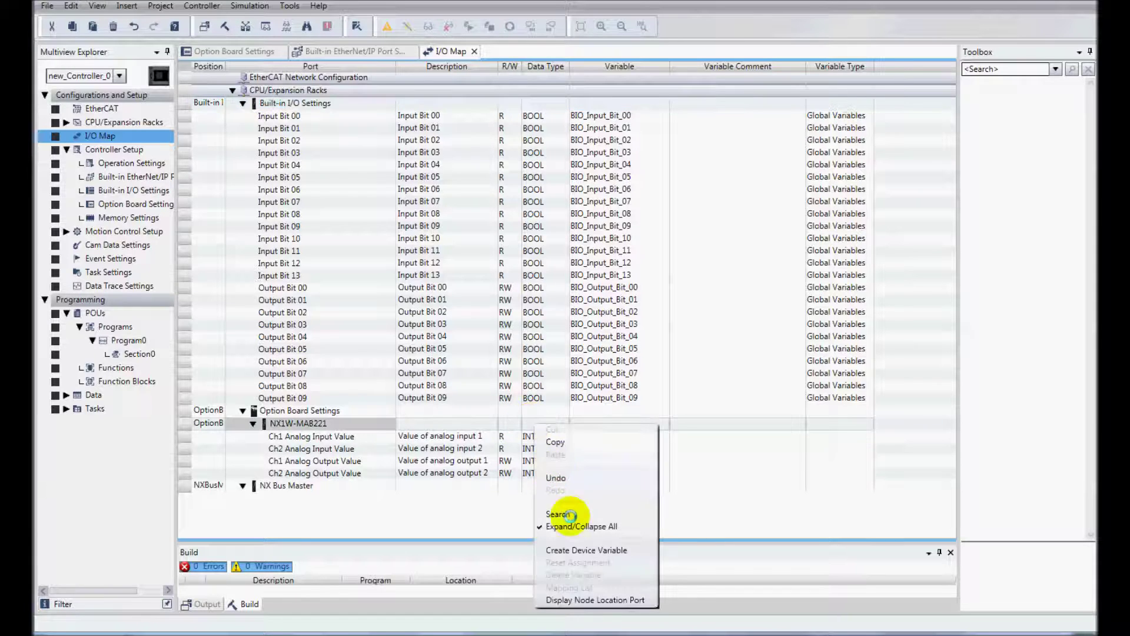
pyautogui.click(576, 548)
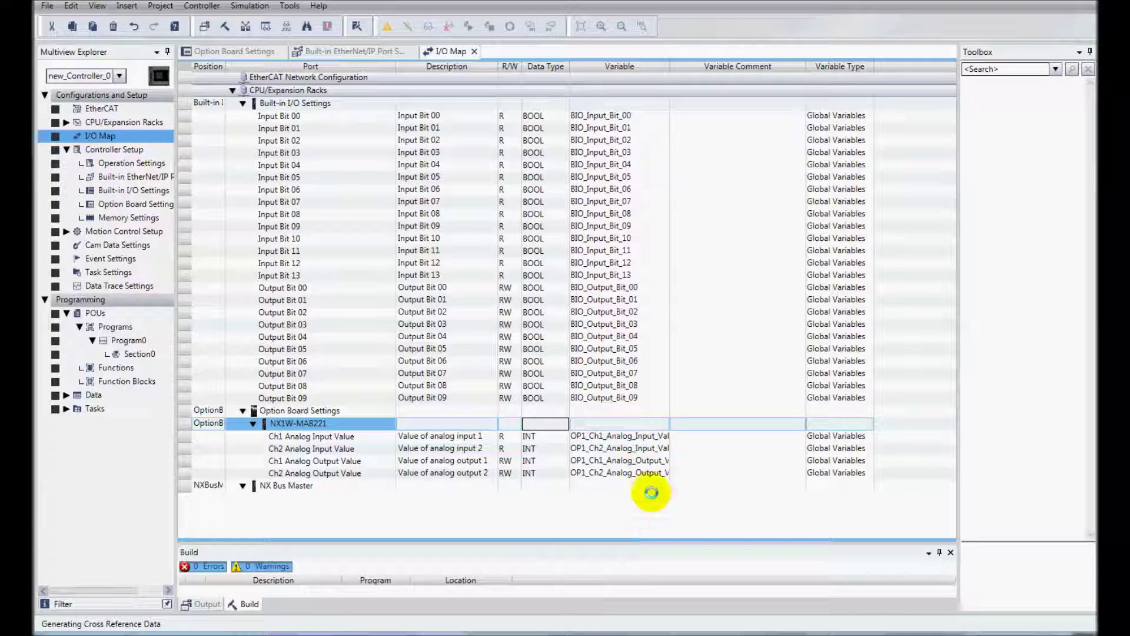
pyautogui.moveTo(670, 66); pyautogui.dragTo(708, 66)
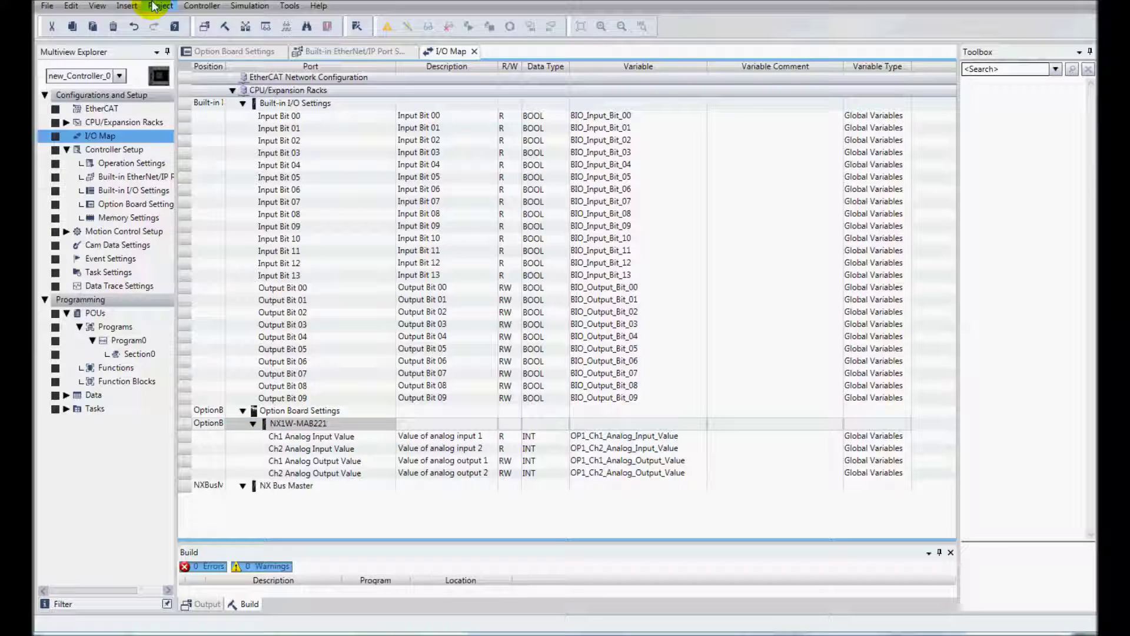
# - Rebuild the whole controller project, confirming, with 0 errors and 0 warnings
pyautogui.click(159, 6)
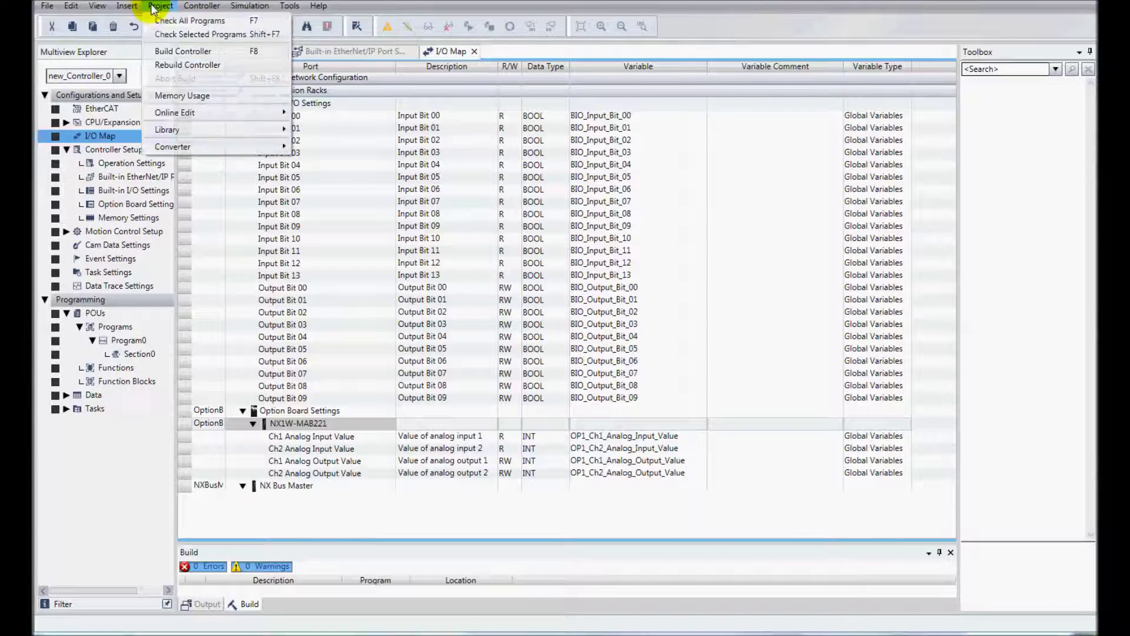
pyautogui.click(176, 65)
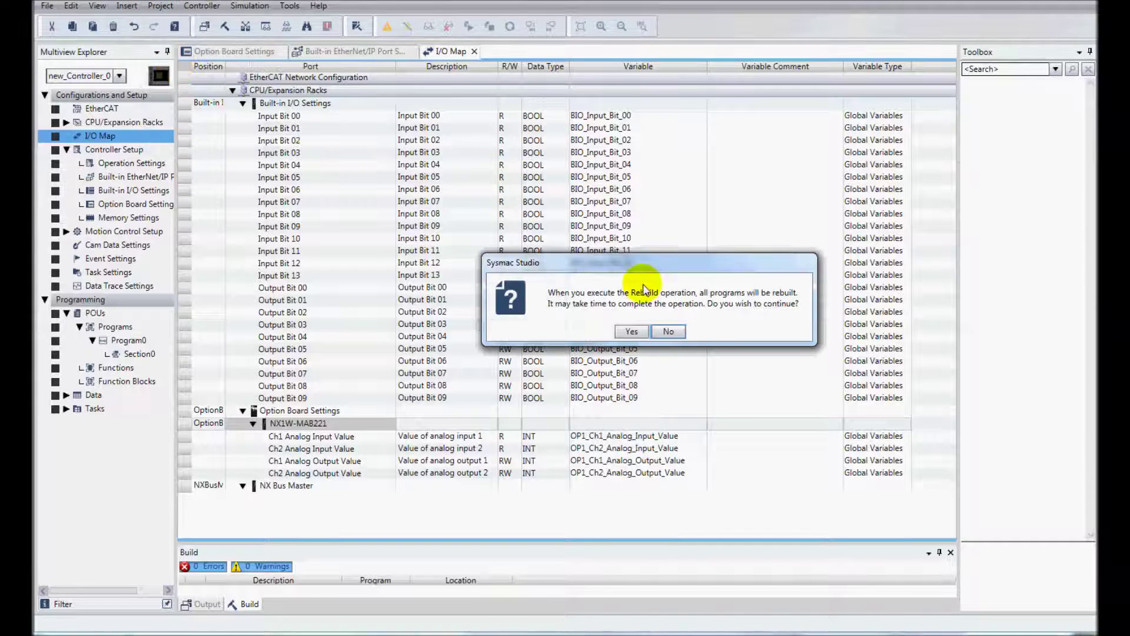
pyautogui.click(641, 331)
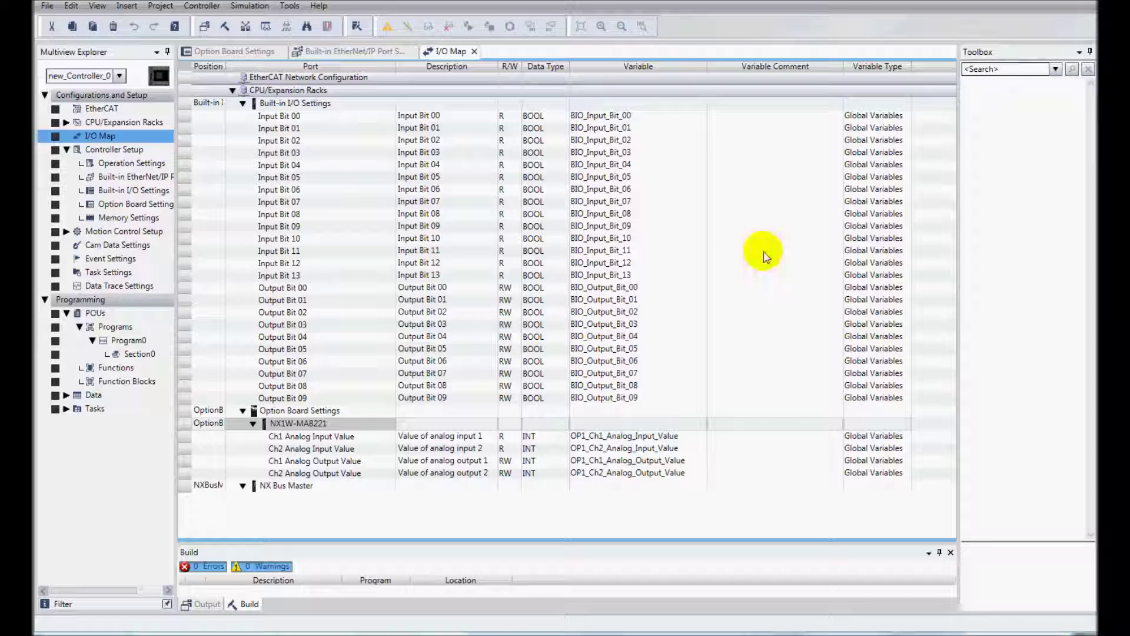
pyautogui.click(159, 6)
# - Set the connection to Ethernet via hub at 192.168.250.1, pass the communications test, and save
pyautogui.click(197, 7)
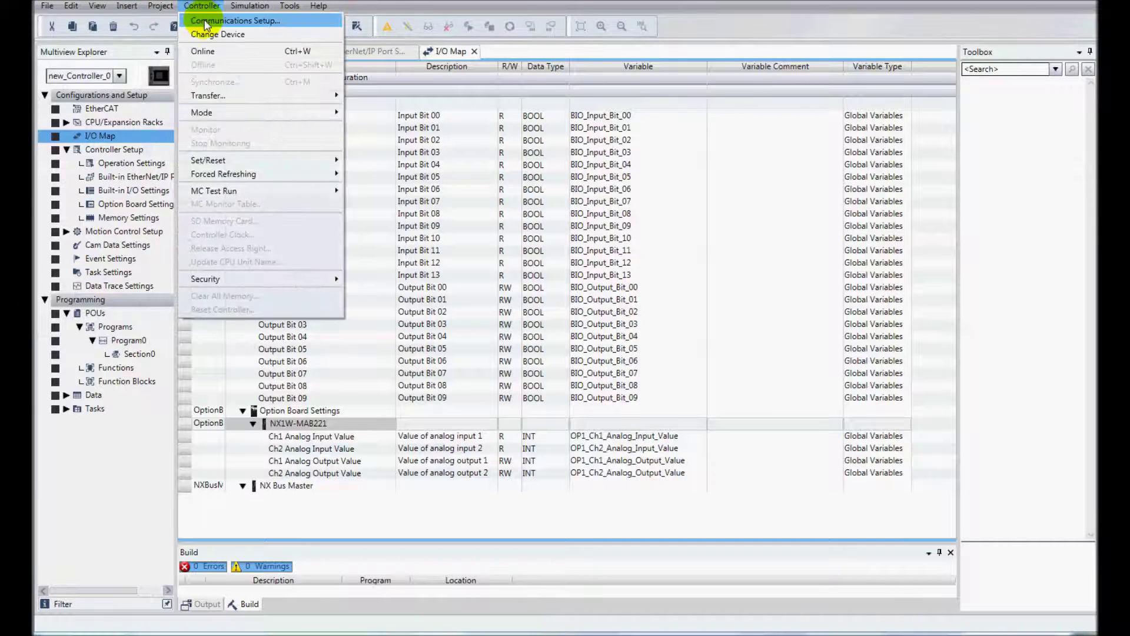
pyautogui.click(203, 20)
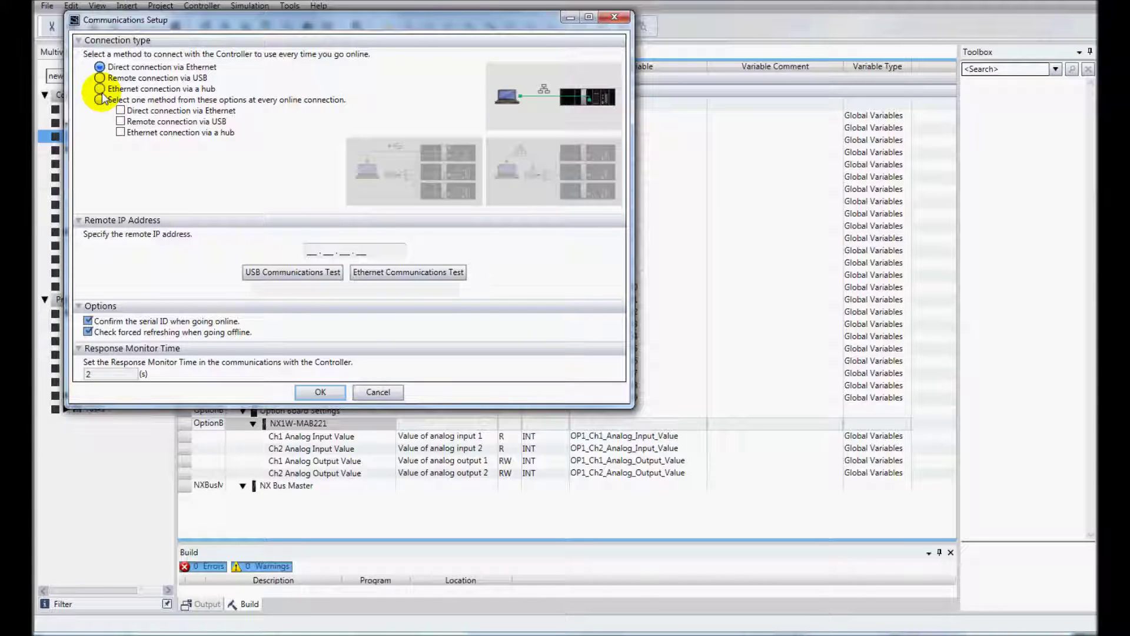
pyautogui.click(100, 89)
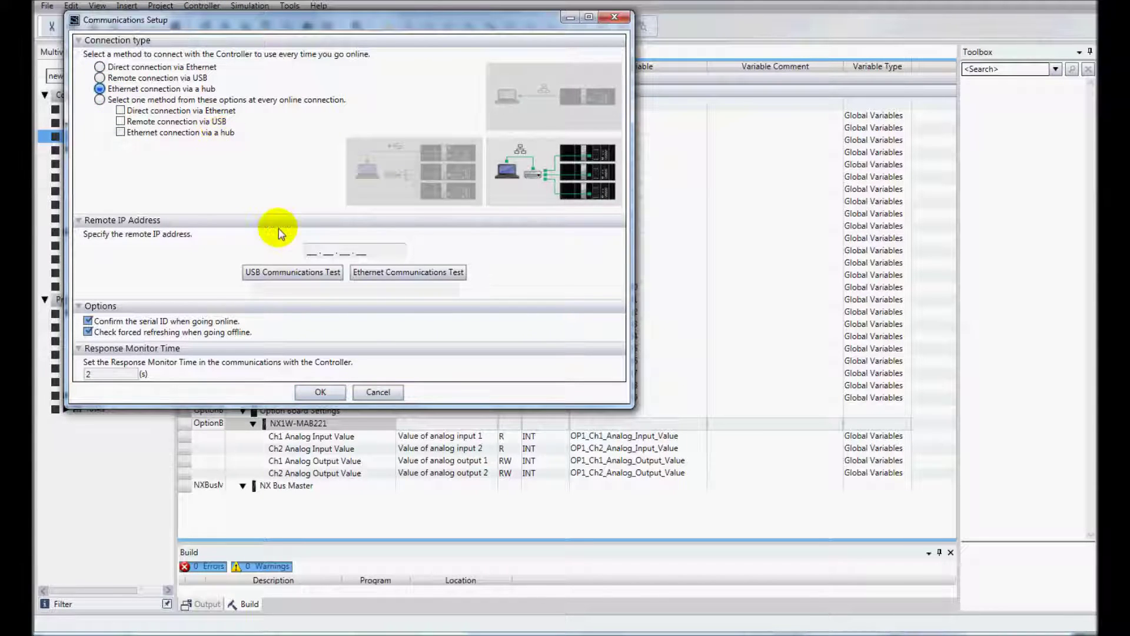
pyautogui.click(306, 251)
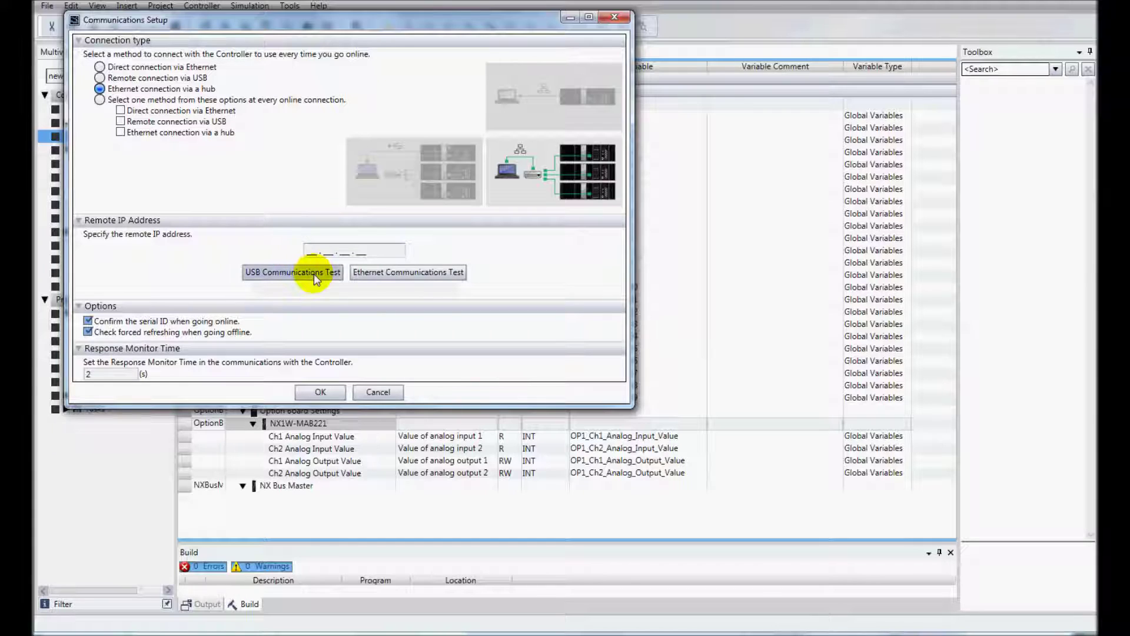
pyautogui.write('192.168.')
pyautogui.write('250 . 001')
pyautogui.click(375, 275)
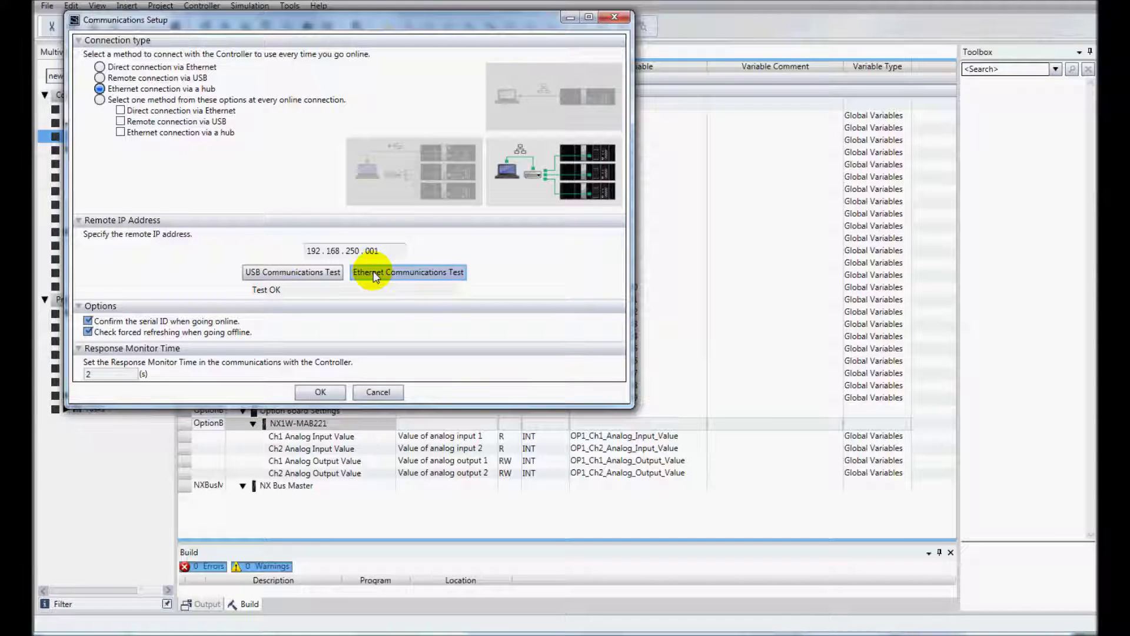
pyautogui.click(318, 392)
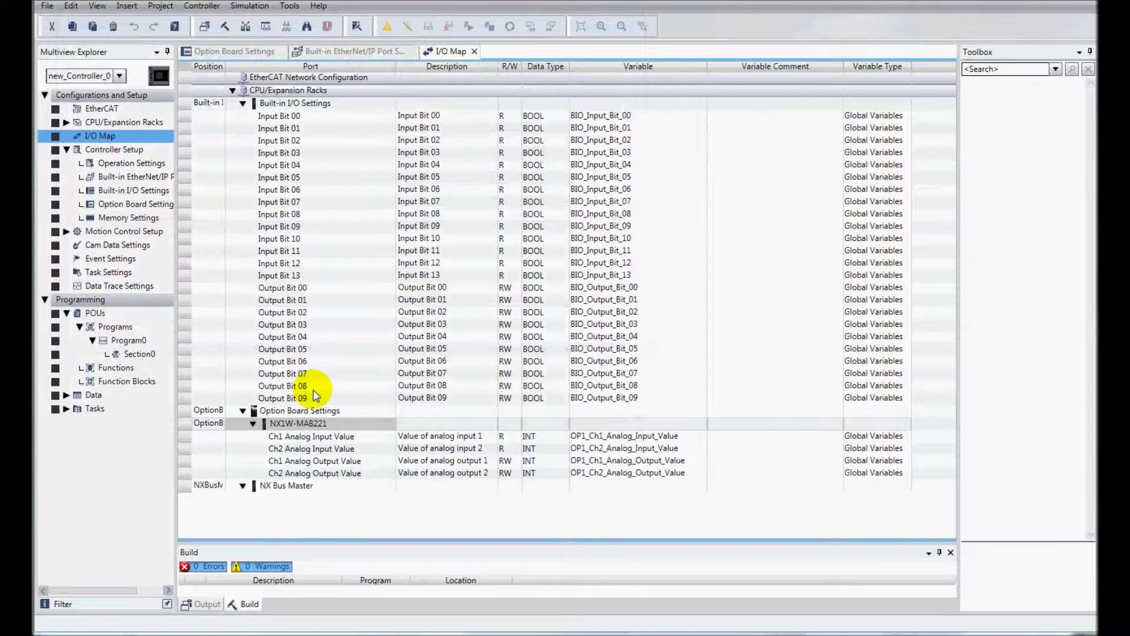
# - Go online with the controller, answering No to the prompt, and bring up Transfer to Controller
pyautogui.click(388, 27)
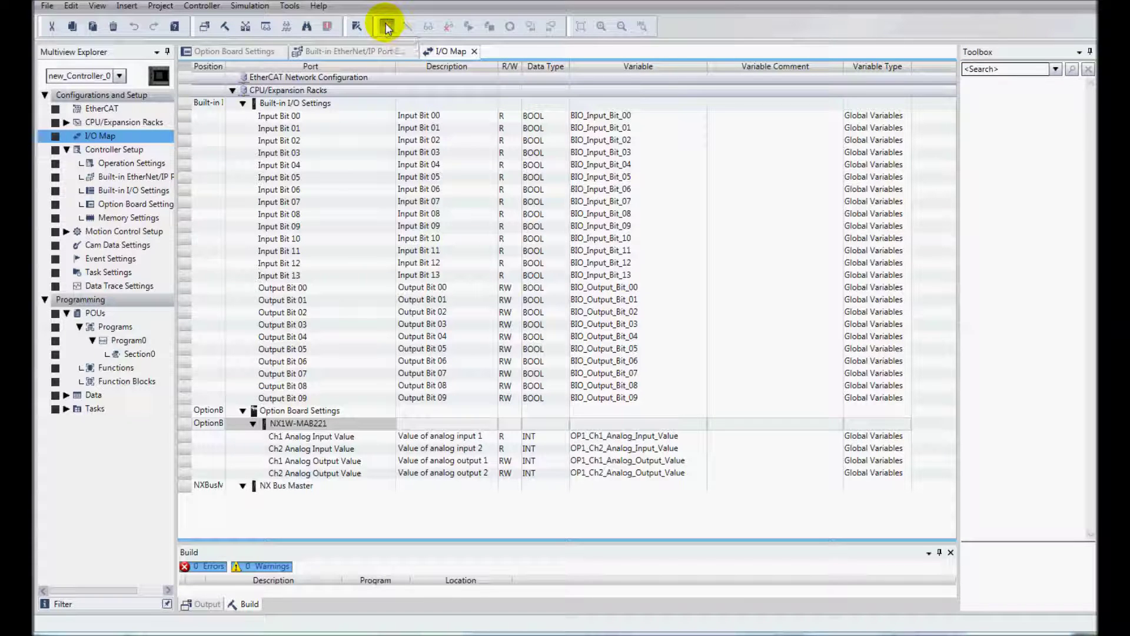
pyautogui.click(653, 392)
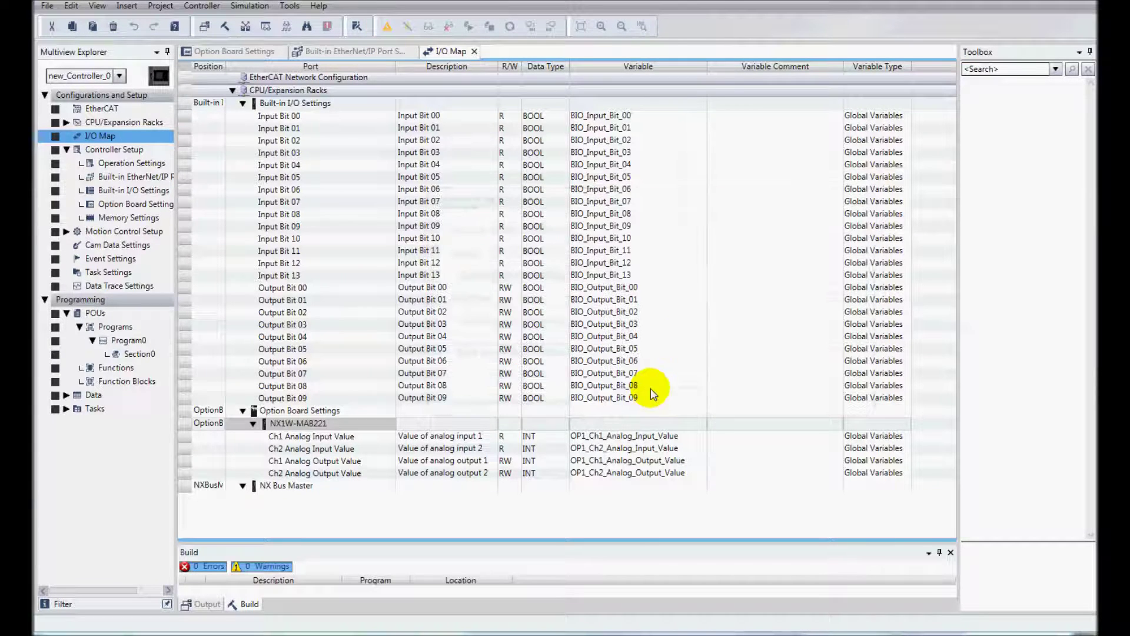
pyautogui.click(528, 28)
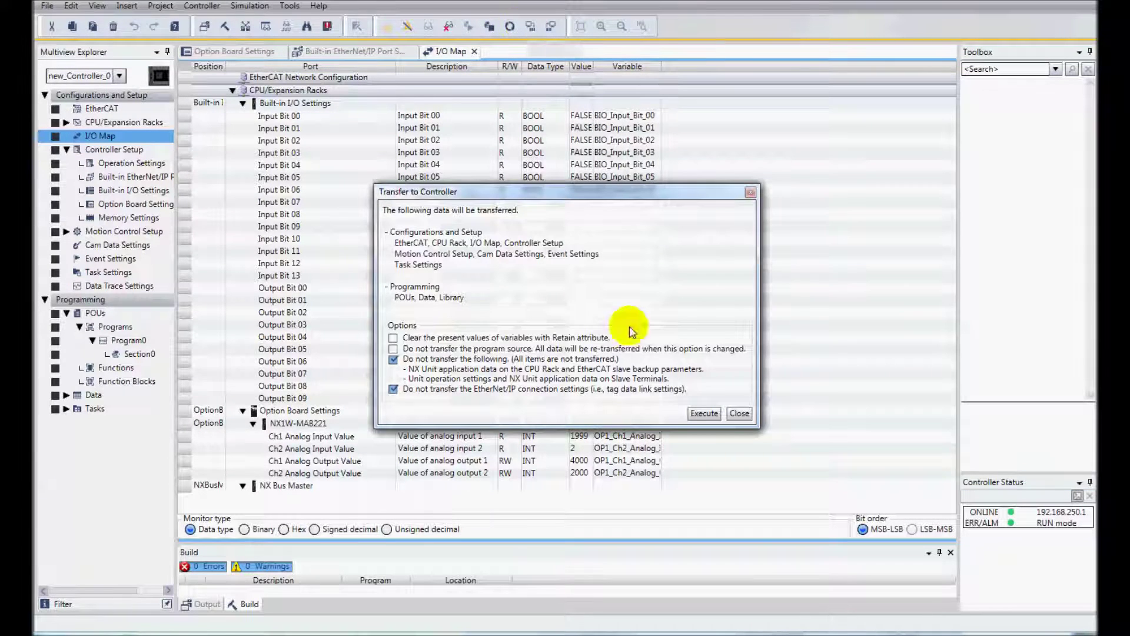
# - Download the project, approving both mode changes, and acknowledge the success message
pyautogui.click(704, 413)
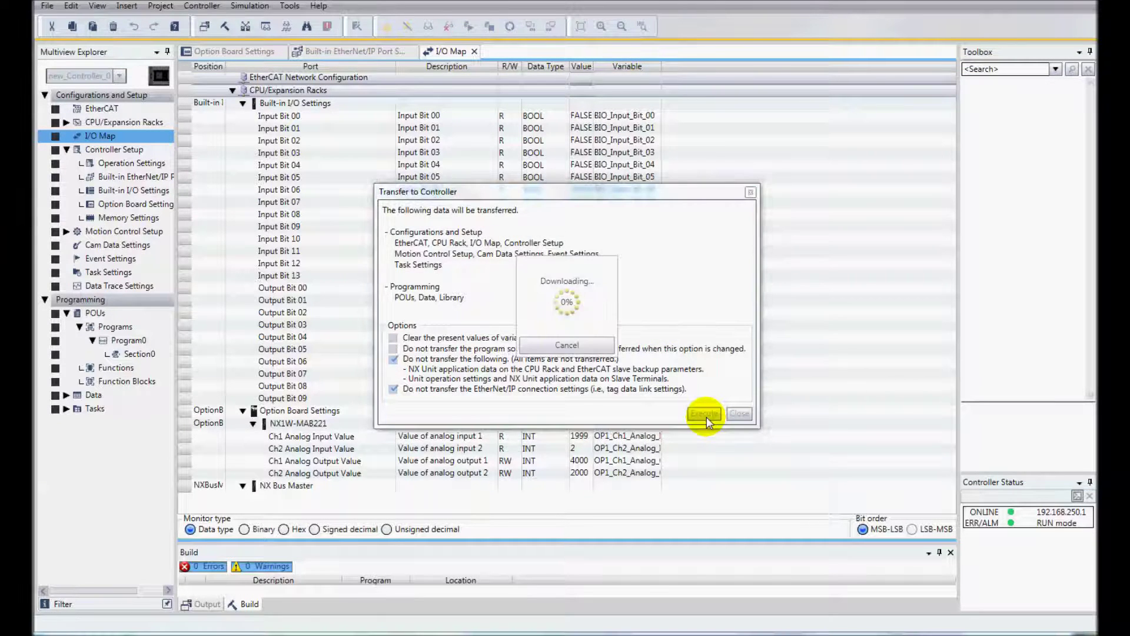
pyautogui.click(630, 341)
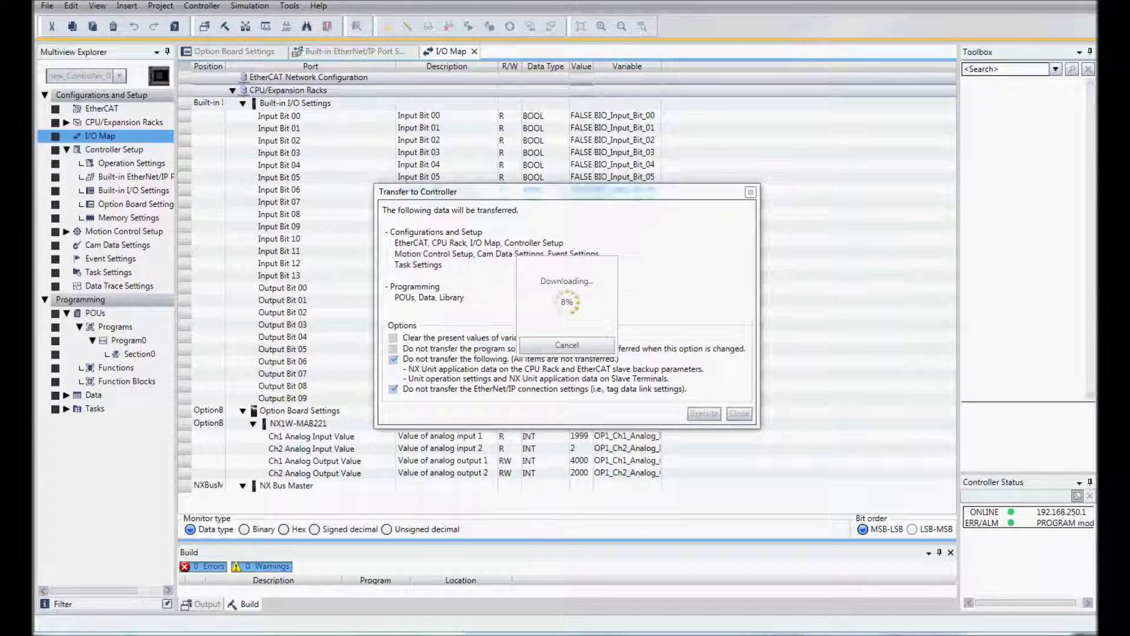
pyautogui.click(630, 342)
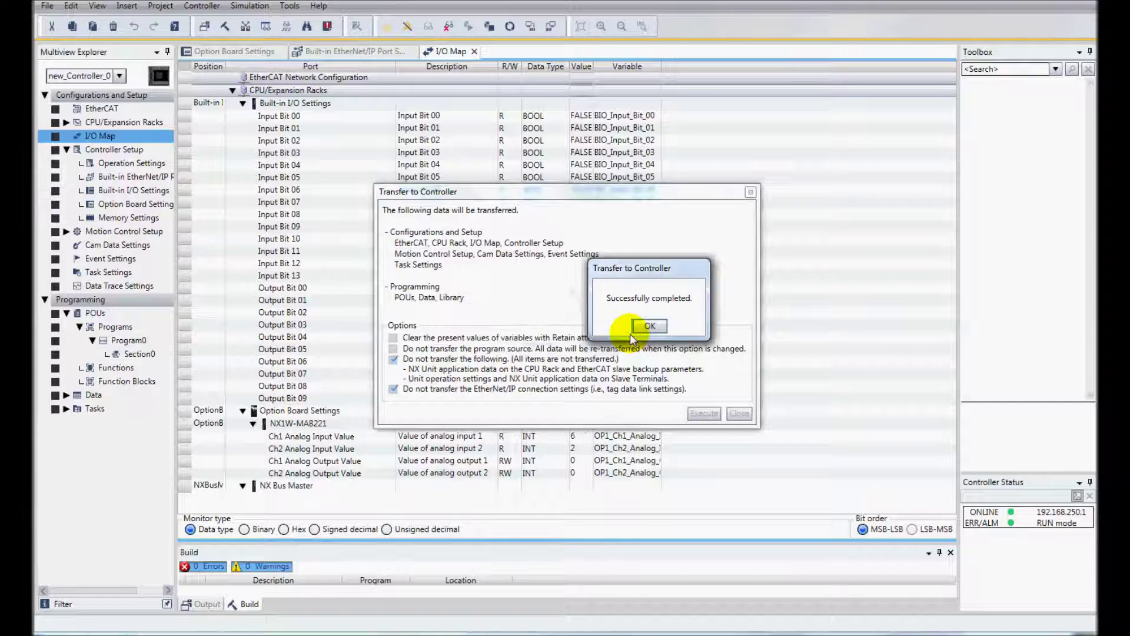
pyautogui.click(653, 325)
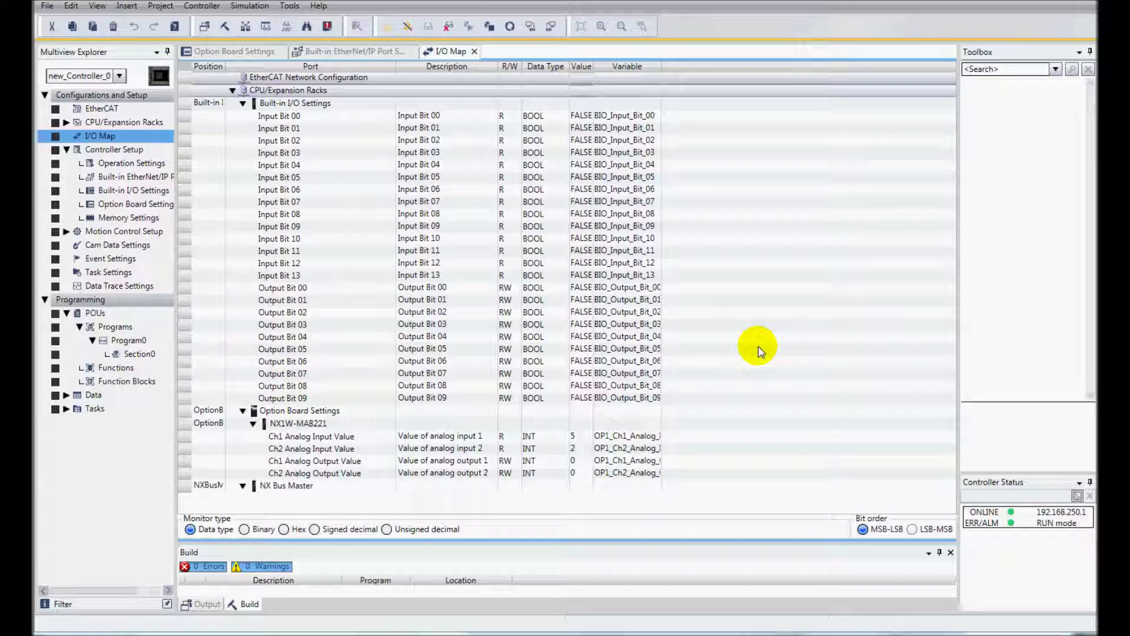
# - Show an enlarged Watch1 panel and add OP1_Ch1_Analog_Output_Value to it
pyautogui.click(97, 7)
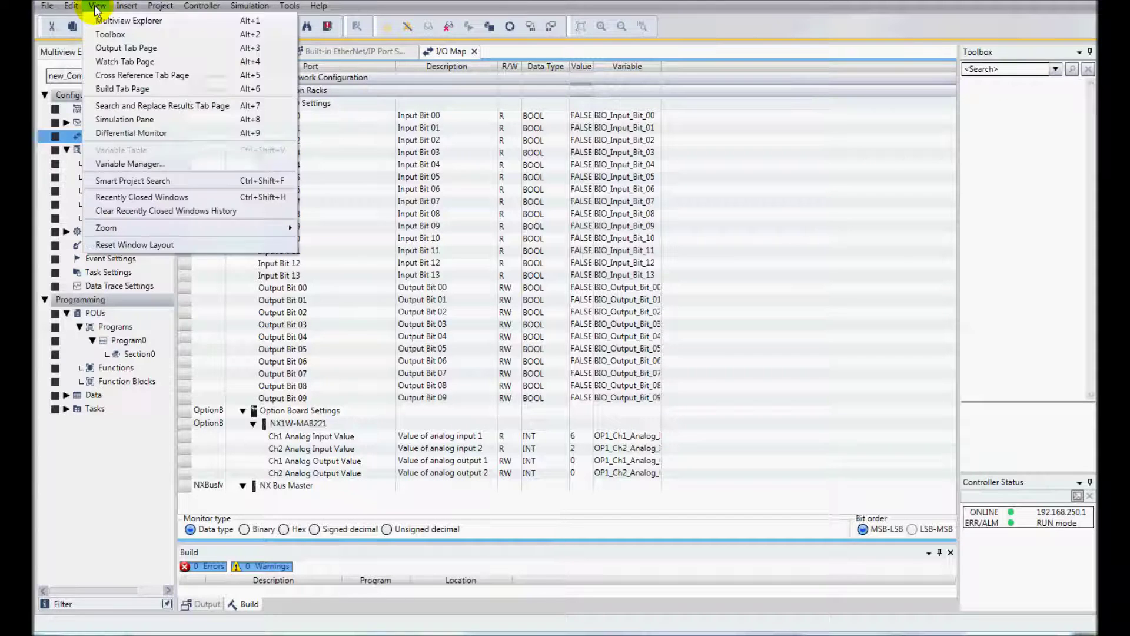
pyautogui.click(137, 63)
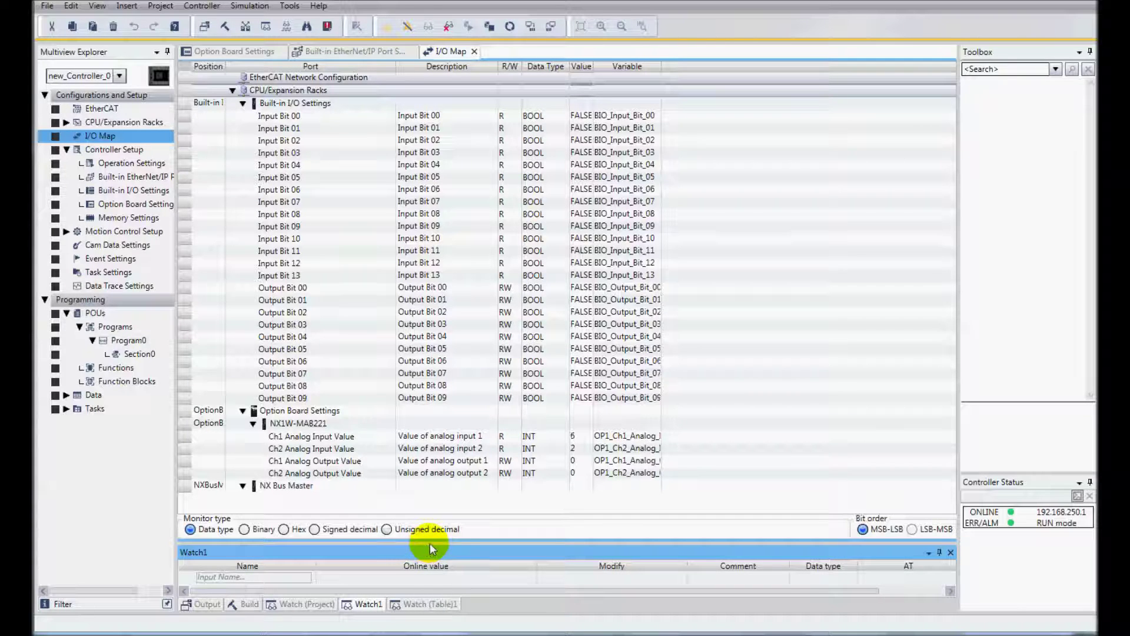
pyautogui.moveTo(430, 542); pyautogui.dragTo(444, 408)
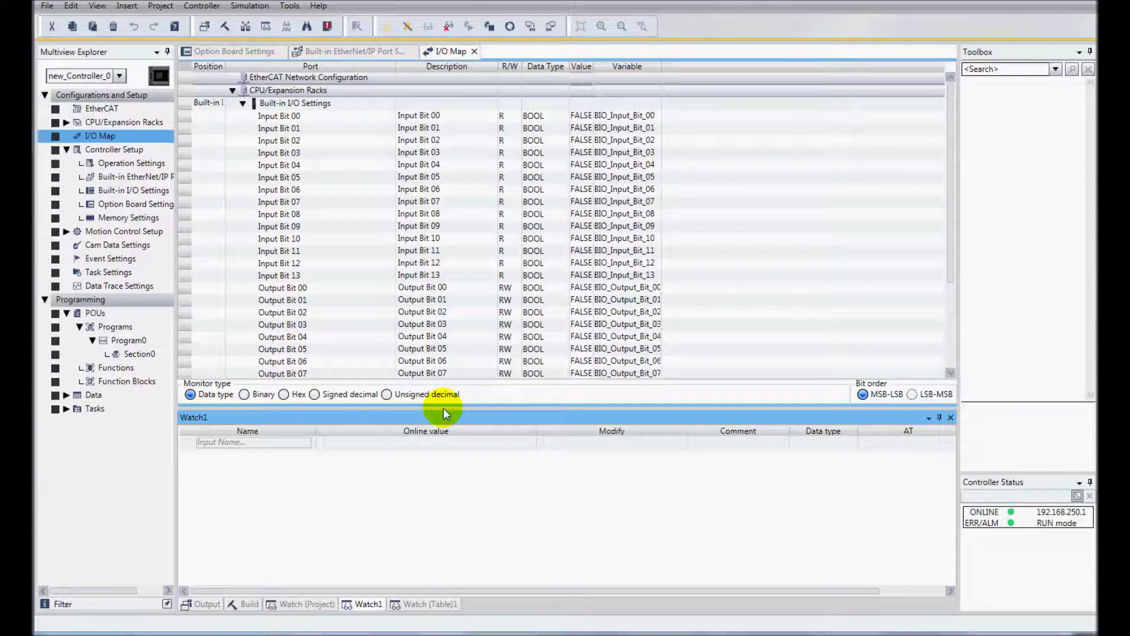
pyautogui.click(257, 441)
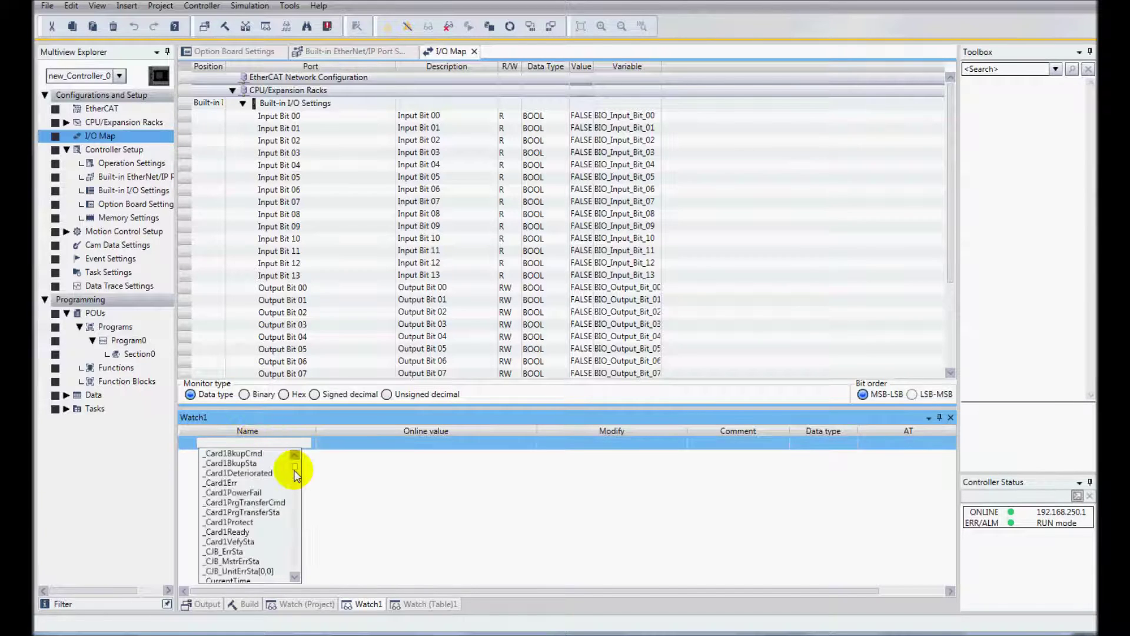
pyautogui.moveTo(295, 470); pyautogui.dragTo(273, 554)
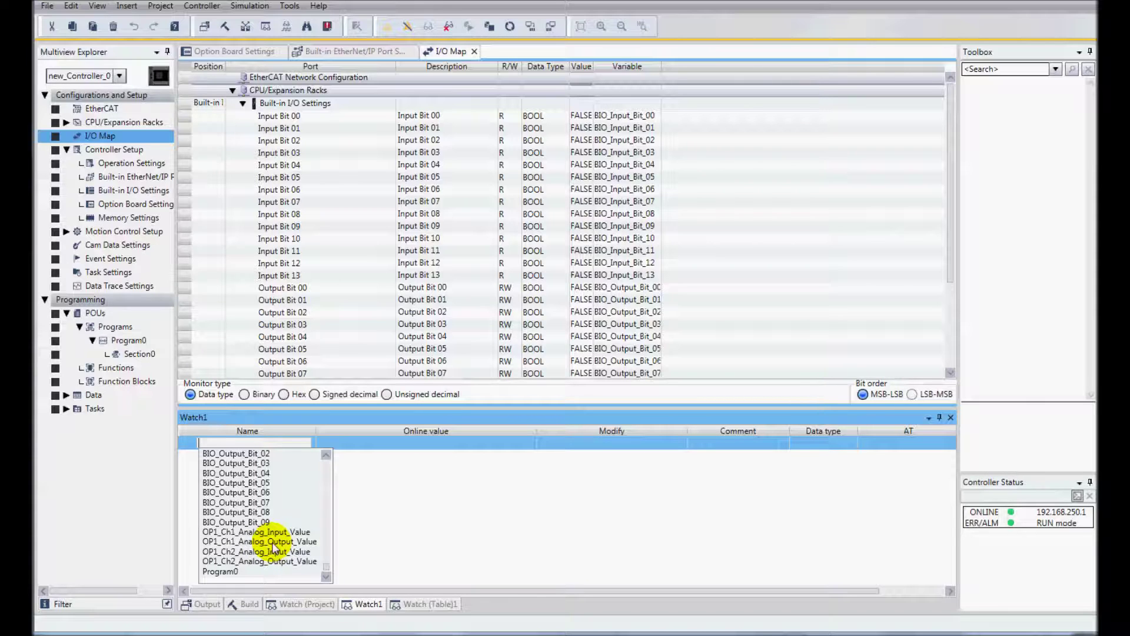
pyautogui.click(273, 542)
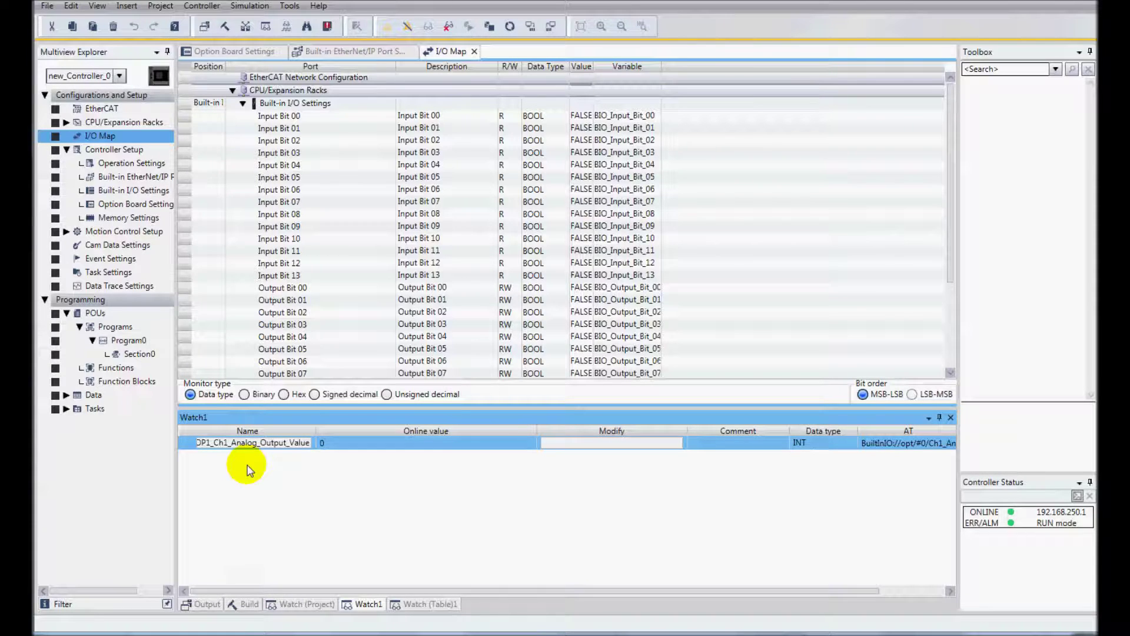
# - Add OP1_Ch2_Analog_Output_Value and OP1_Ch1_Analog_Input_Value to Watch1 using 'op' autocomplete
pyautogui.click(238, 461)
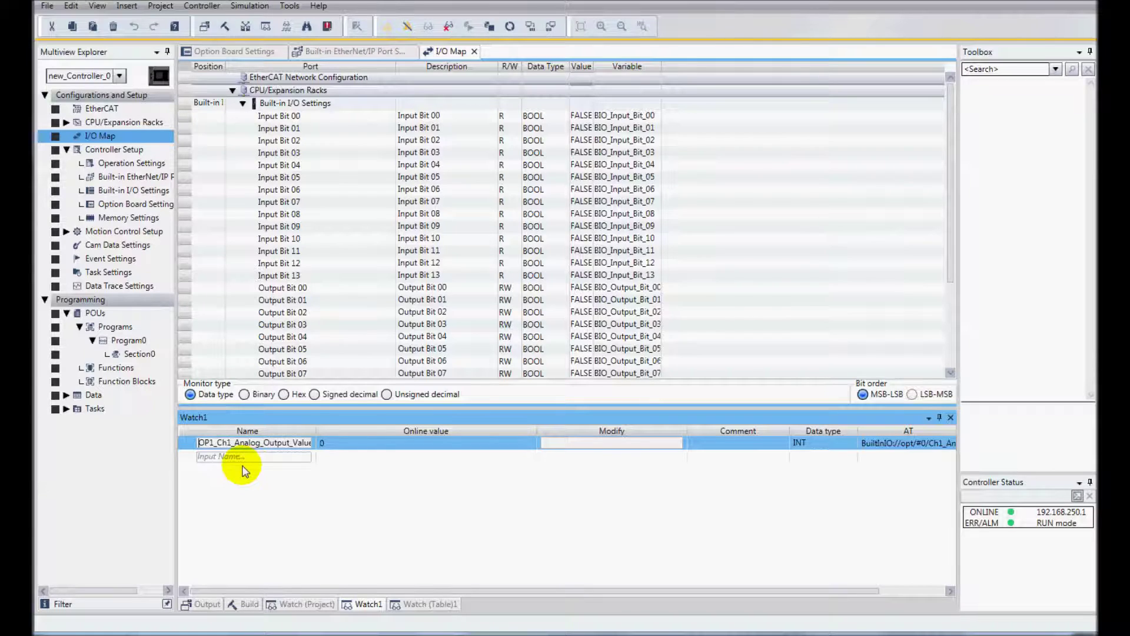
pyautogui.click(222, 459)
pyautogui.write('op1')
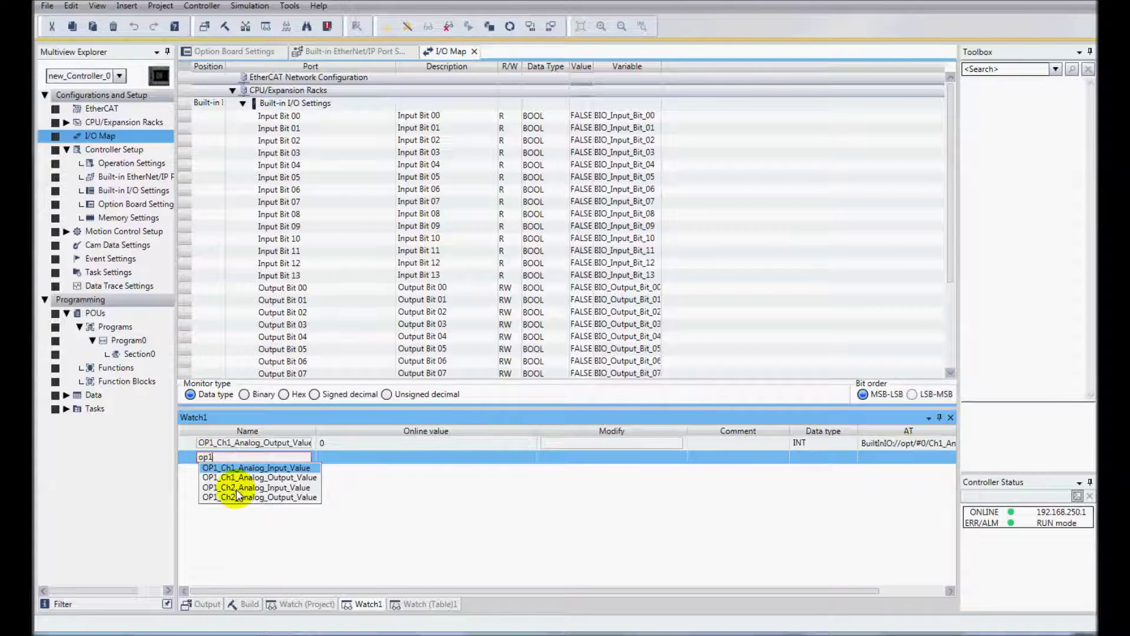
pyautogui.click(230, 497)
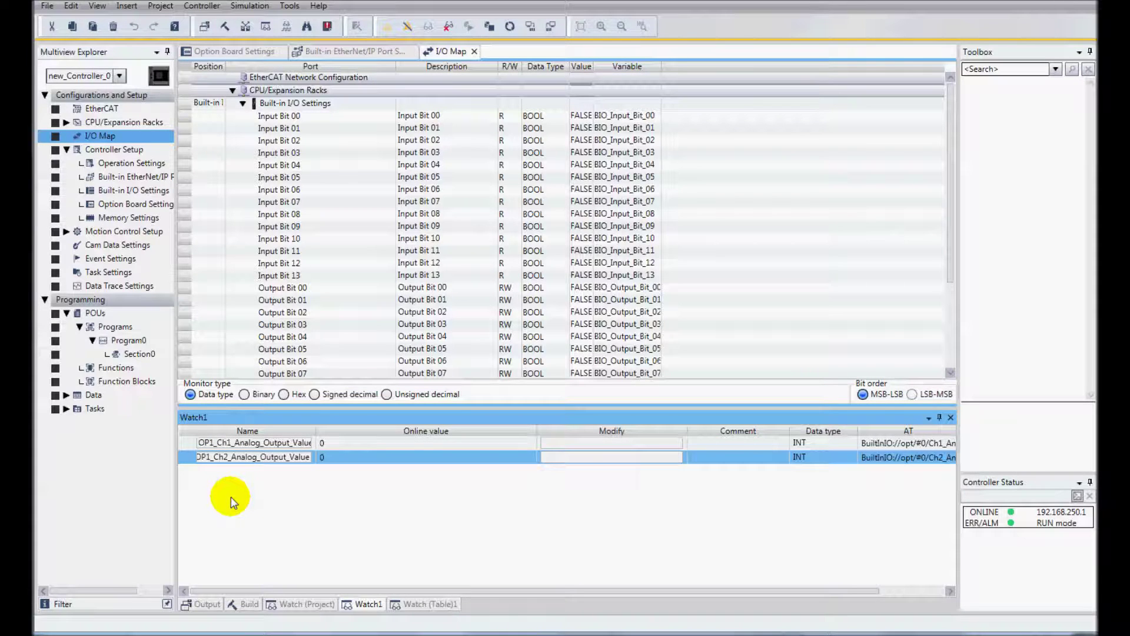
pyautogui.click(210, 471)
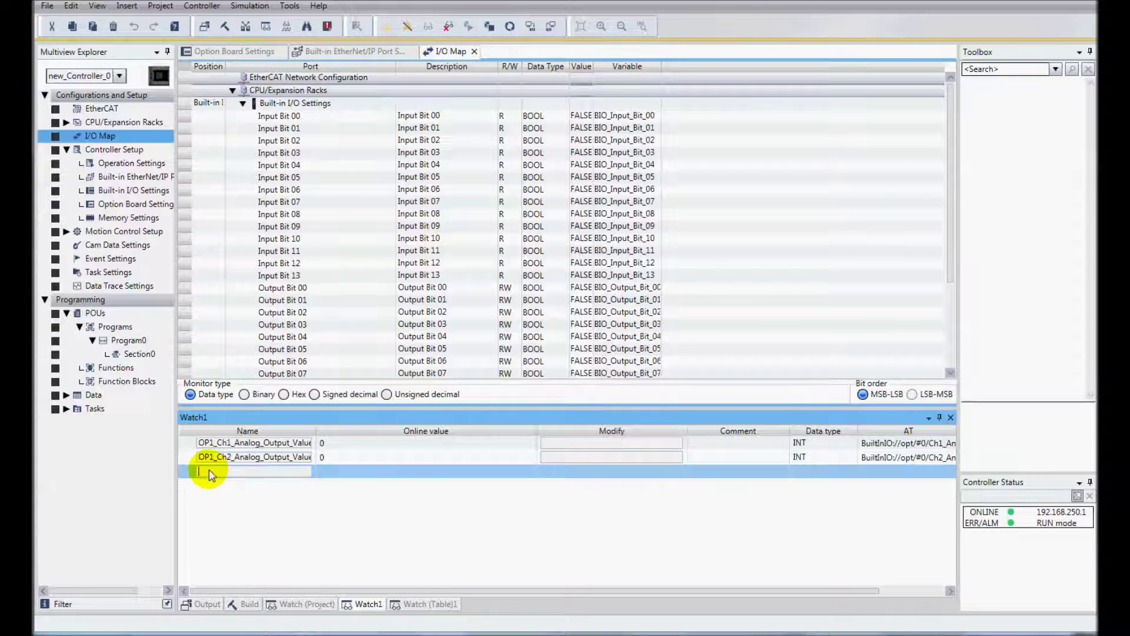
pyautogui.write('op')
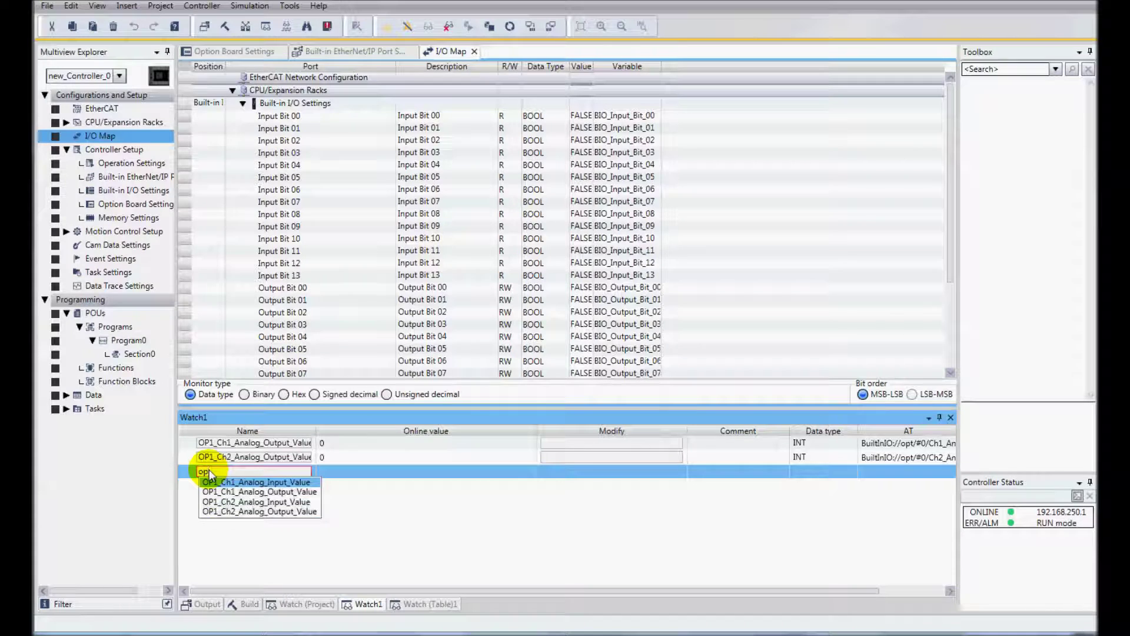
pyautogui.click(210, 482)
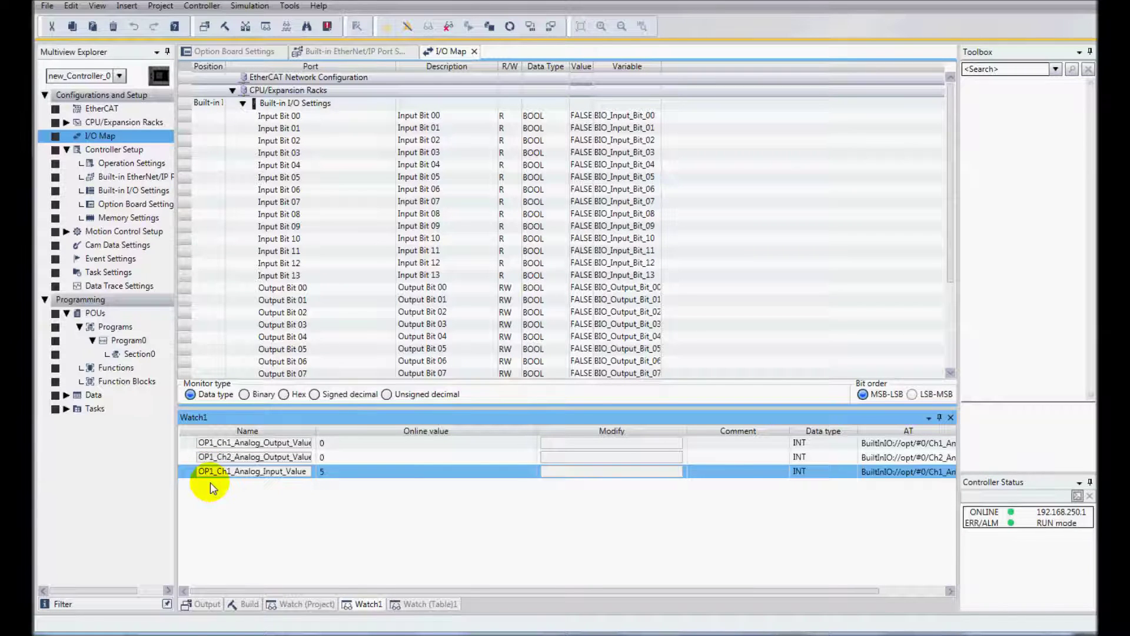
pyautogui.click(415, 498)
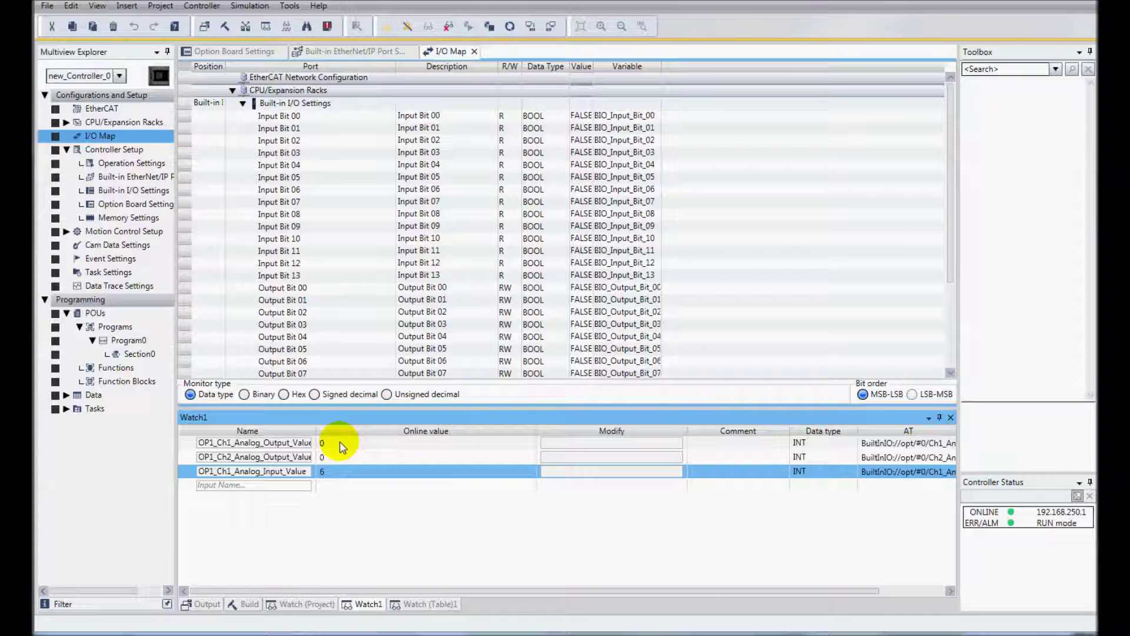
pyautogui.click(340, 443)
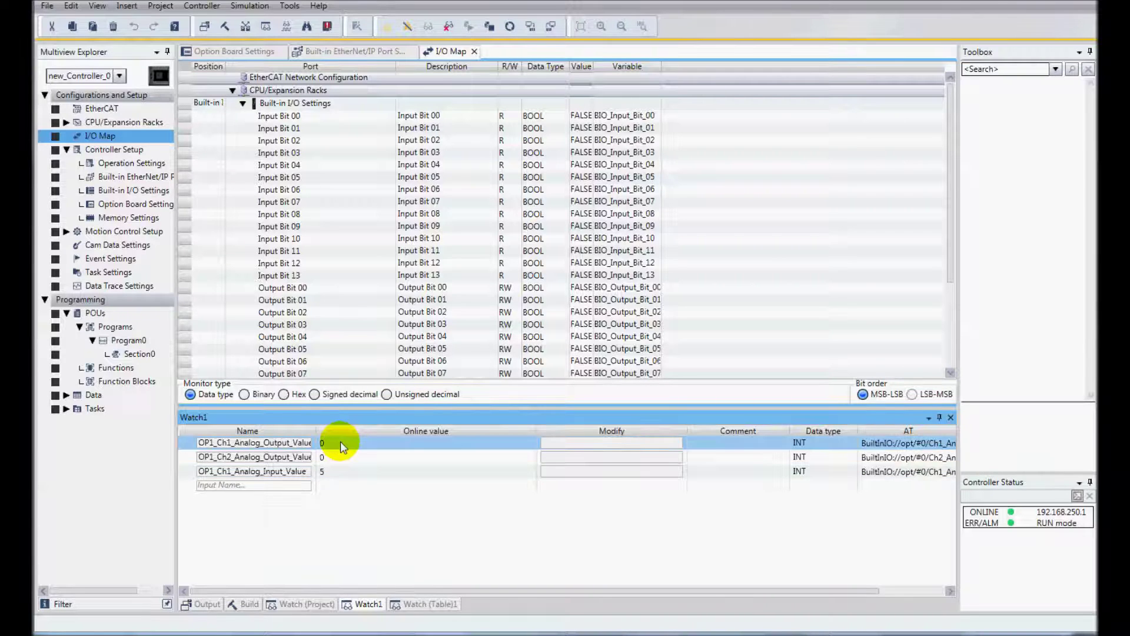
# - Write 4000, then 3000, to the Ch1 analog output value in Watch1
pyautogui.click(569, 445)
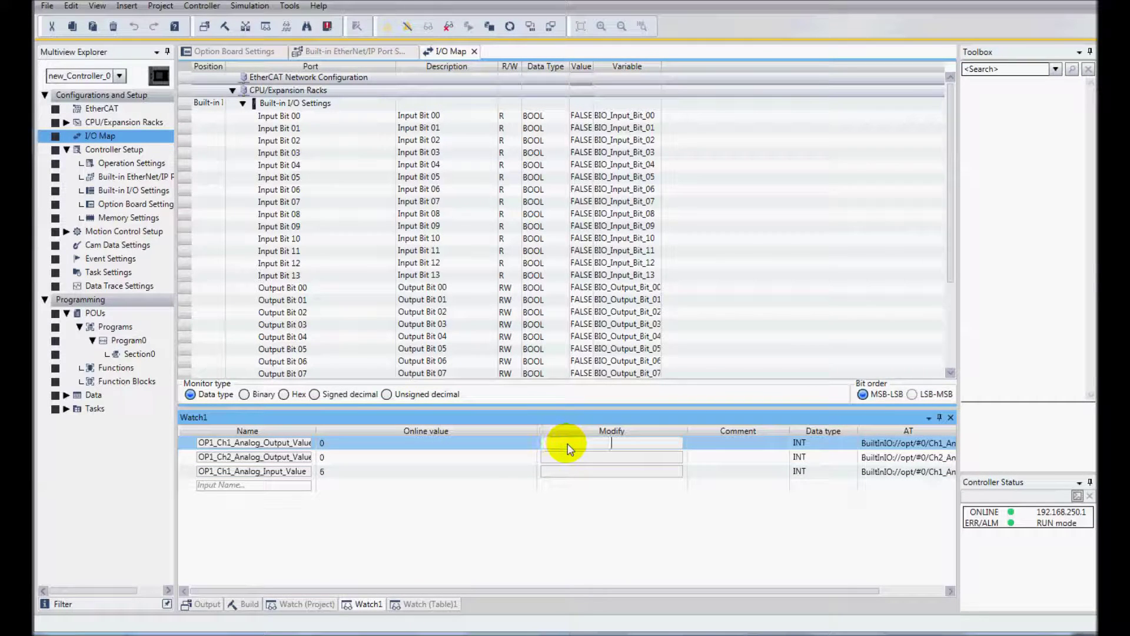
pyautogui.write('4000')
pyautogui.press('Return')
pyautogui.press('Return')
pyautogui.click(630, 444)
pyautogui.write('3000')
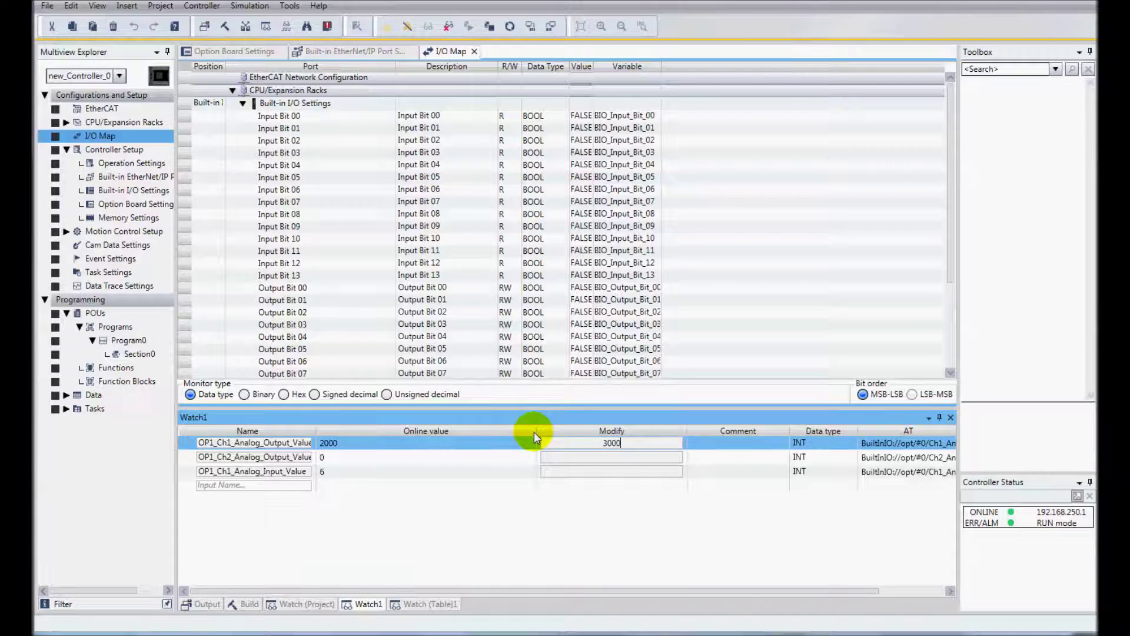
pyautogui.press('Return')
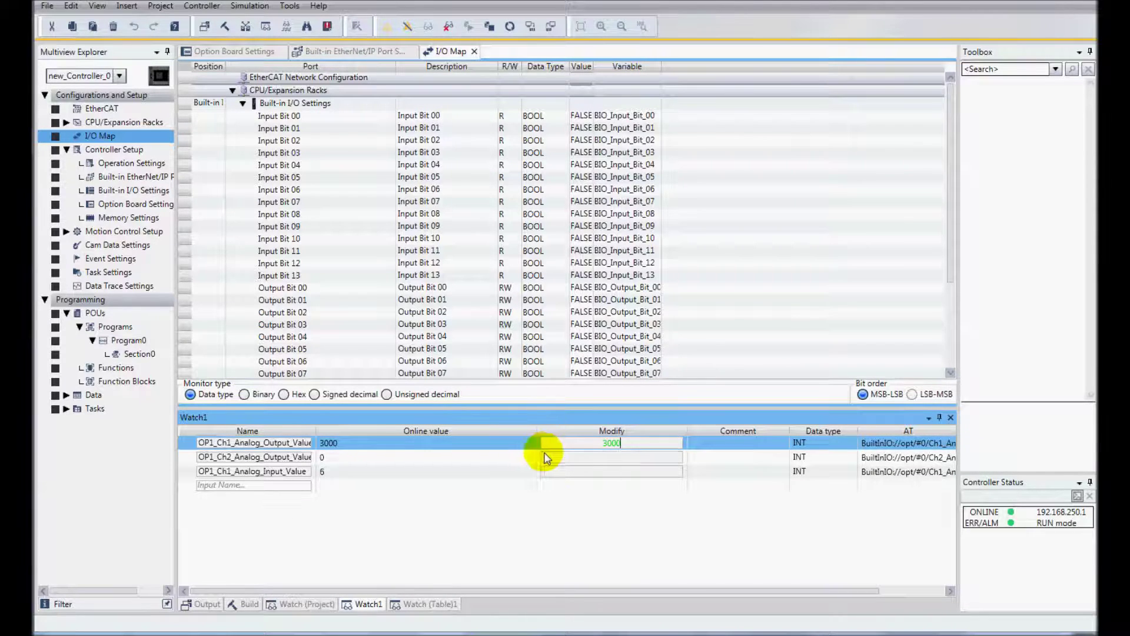
# - Write 2000 to the Ch2 analog output value
pyautogui.click(580, 459)
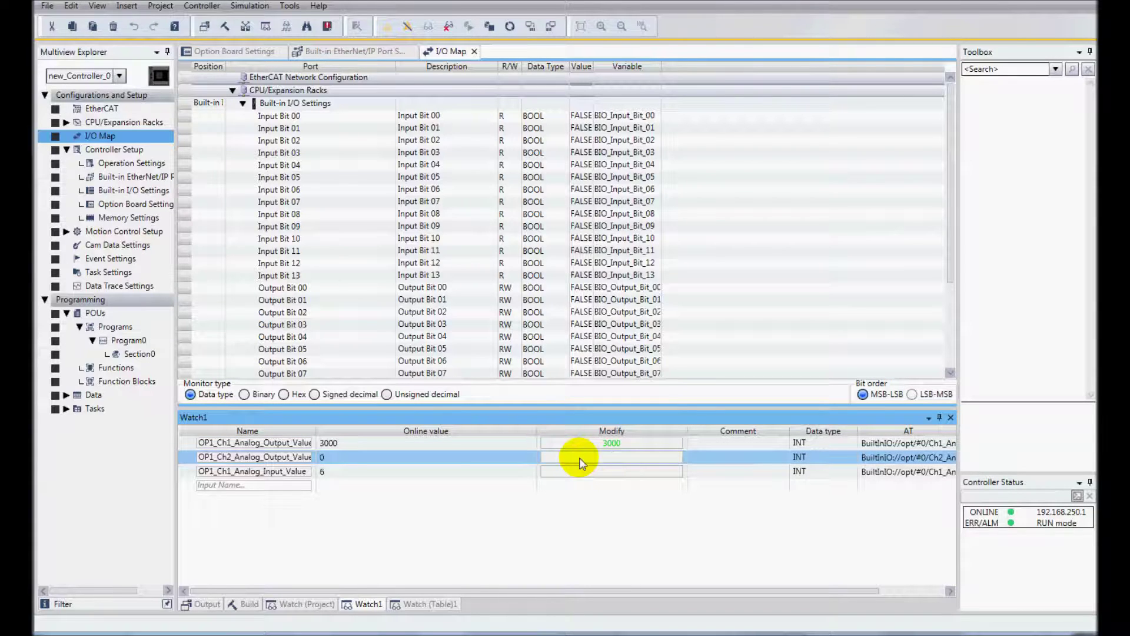
pyautogui.write('2000')
pyautogui.press('Return')
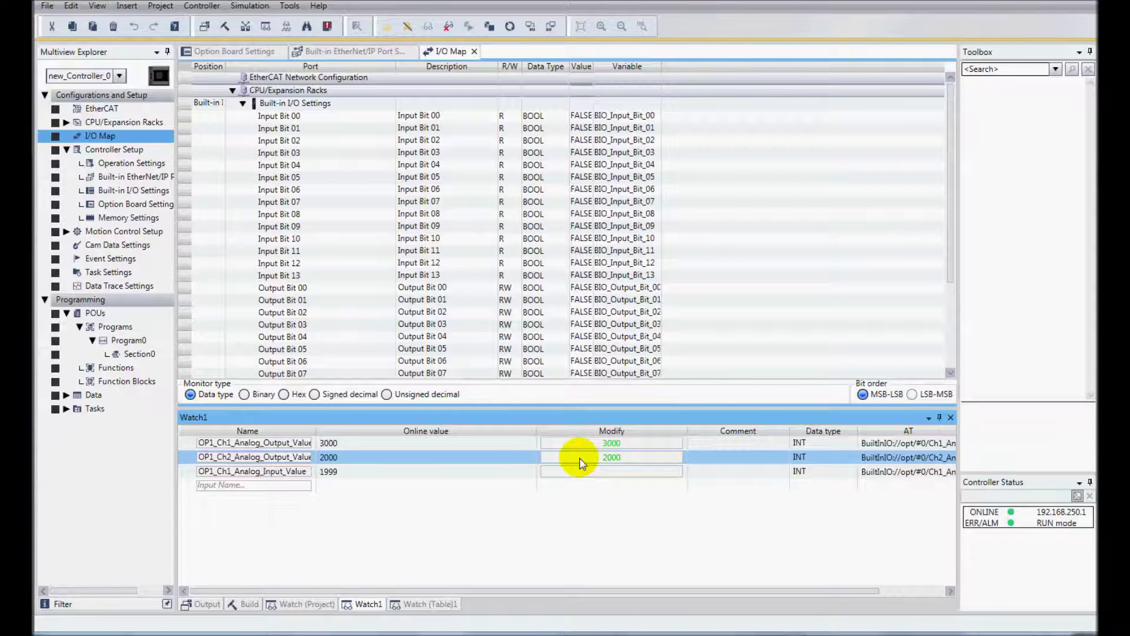